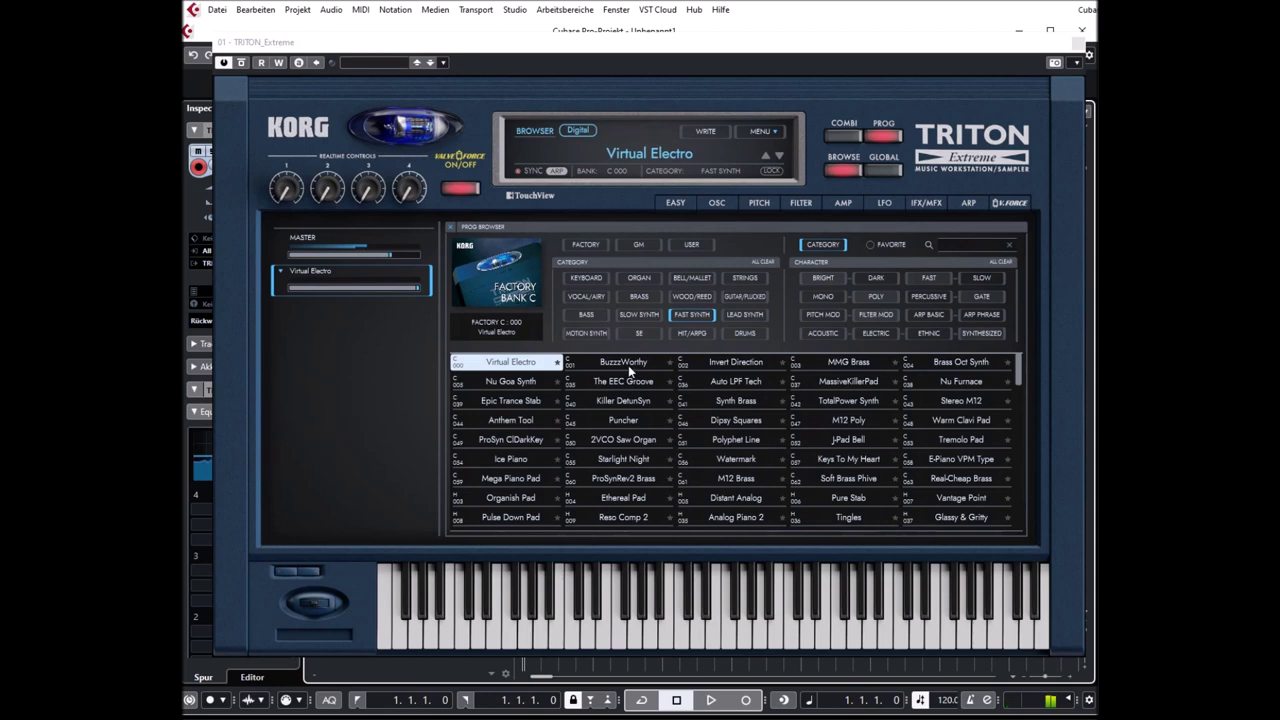
# - Audition the Fast Synth programs BuzzzWorthy, Invert Direction, MMG Brass and Brass Oct Synth from Factory Bank C
pyautogui.click(628, 366)
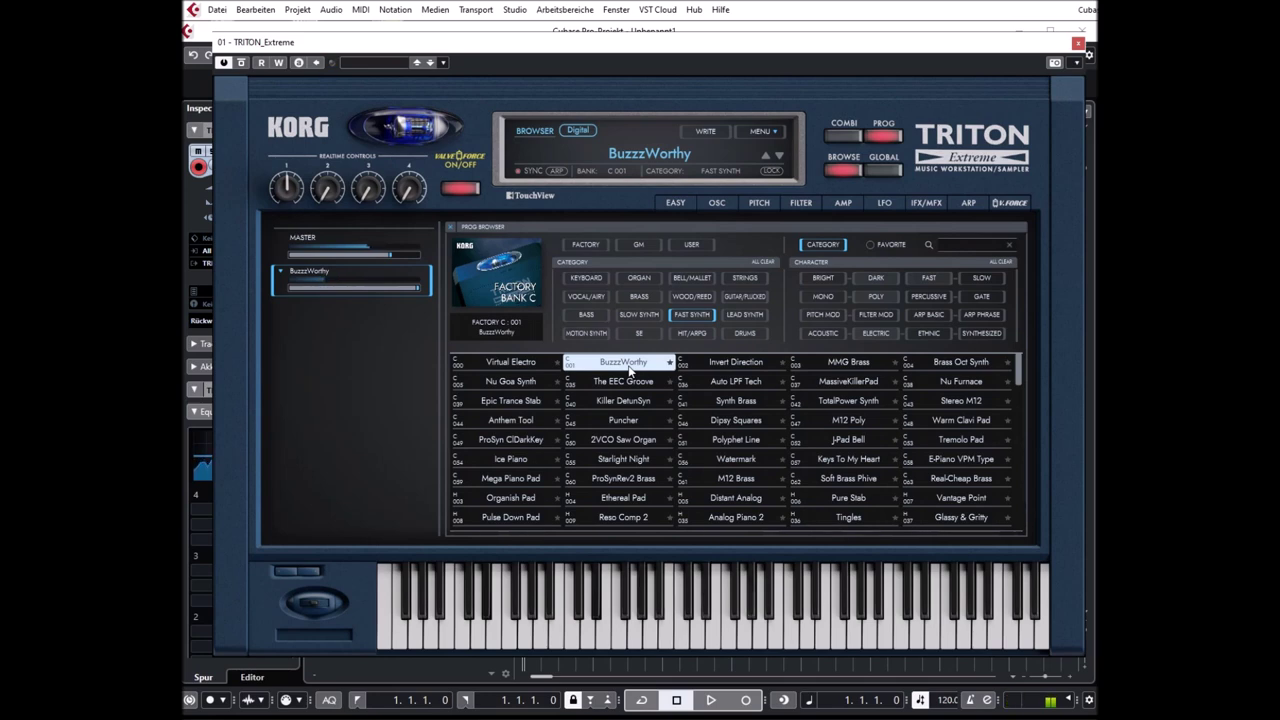
pyautogui.click(731, 372)
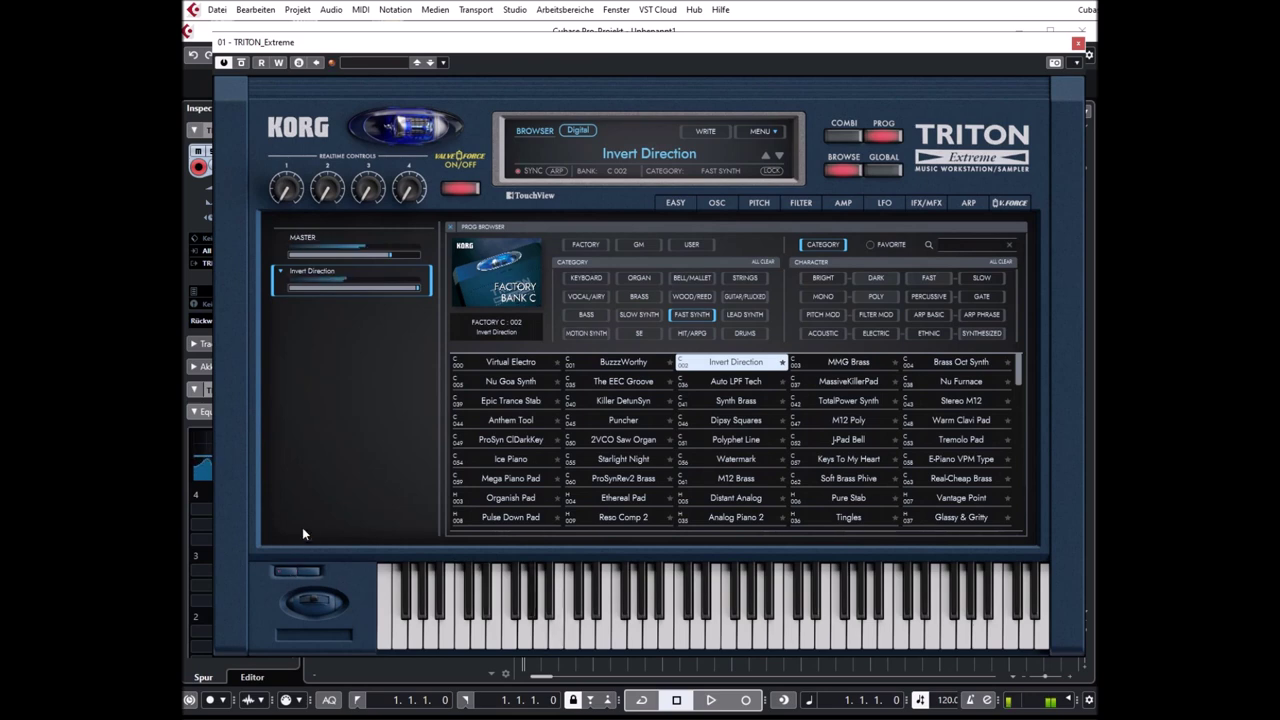
pyautogui.click(853, 364)
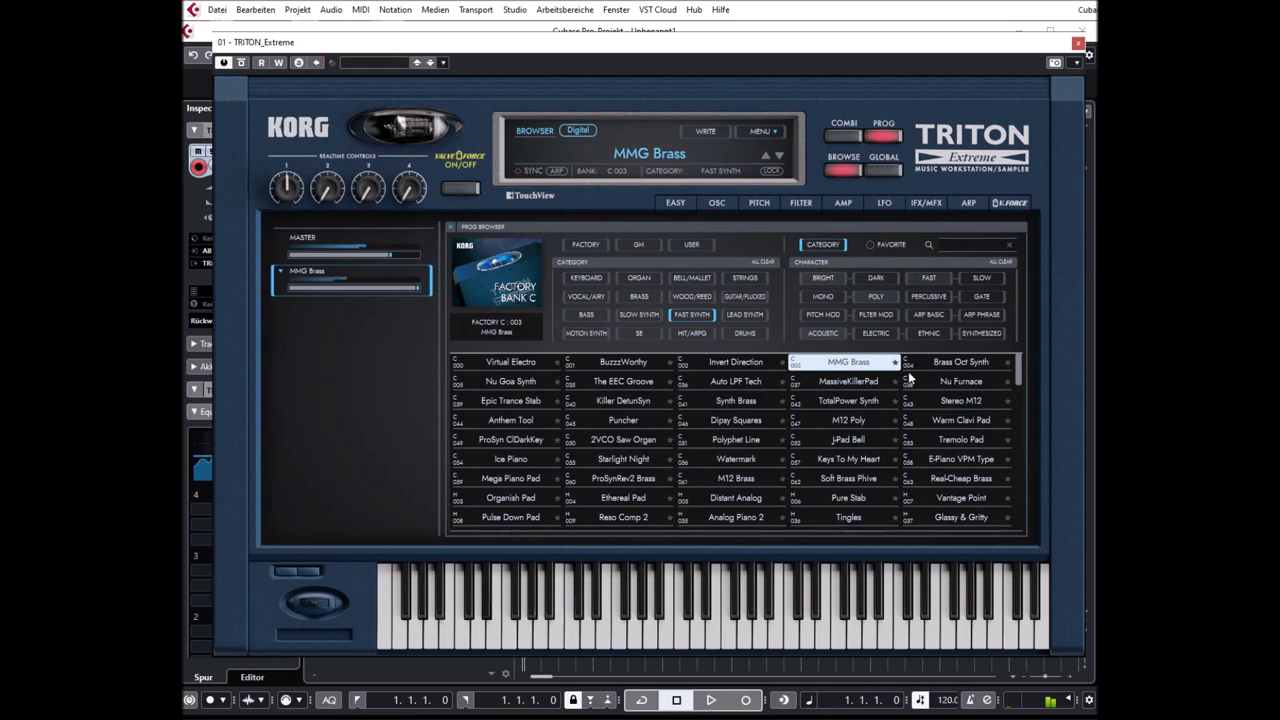
pyautogui.click(975, 366)
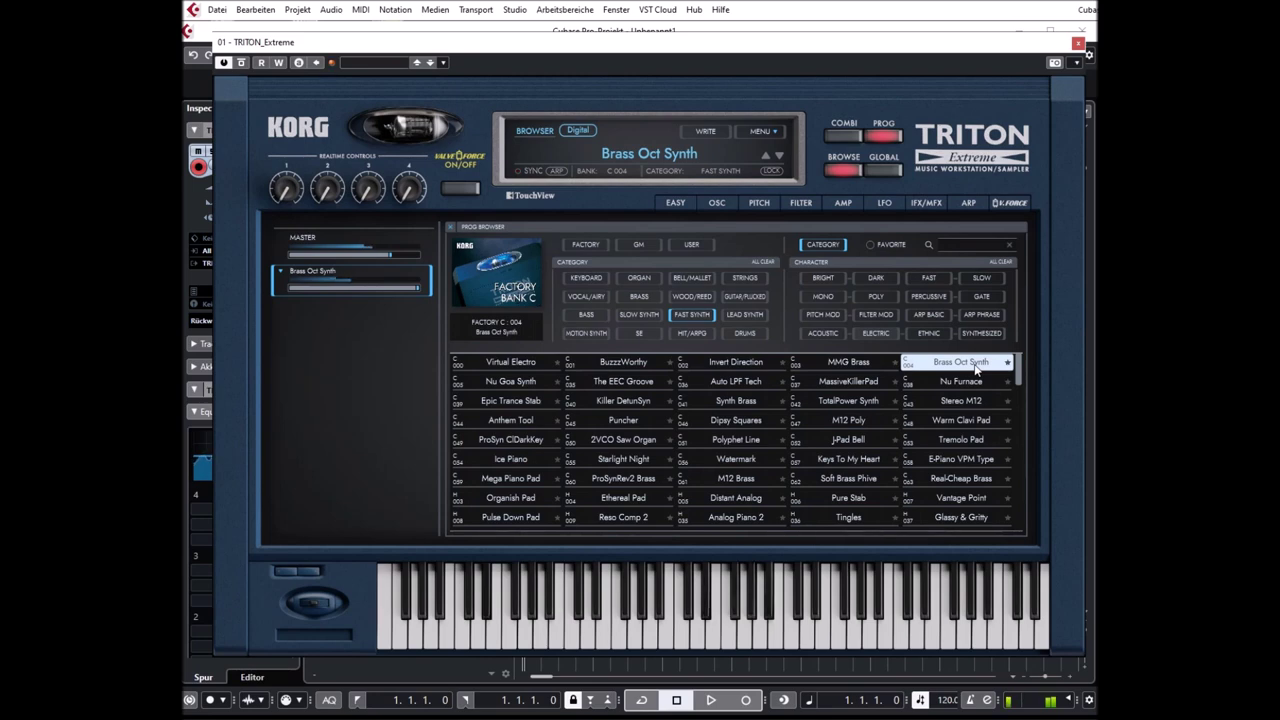
# - Audition the Fast Synth programs Nu Goa Synth, The EEC Groove, Auto LPF Tech, MassiveKillerPad and Nu Furnace
pyautogui.click(512, 381)
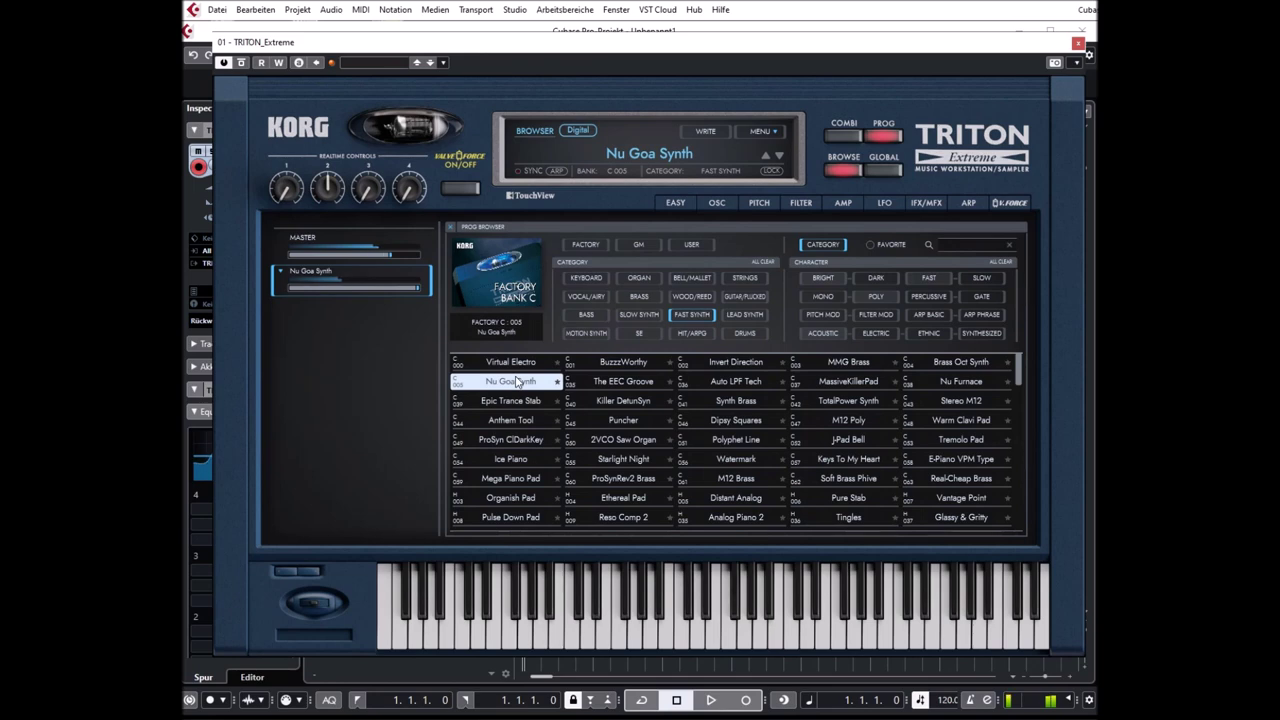
pyautogui.click(641, 390)
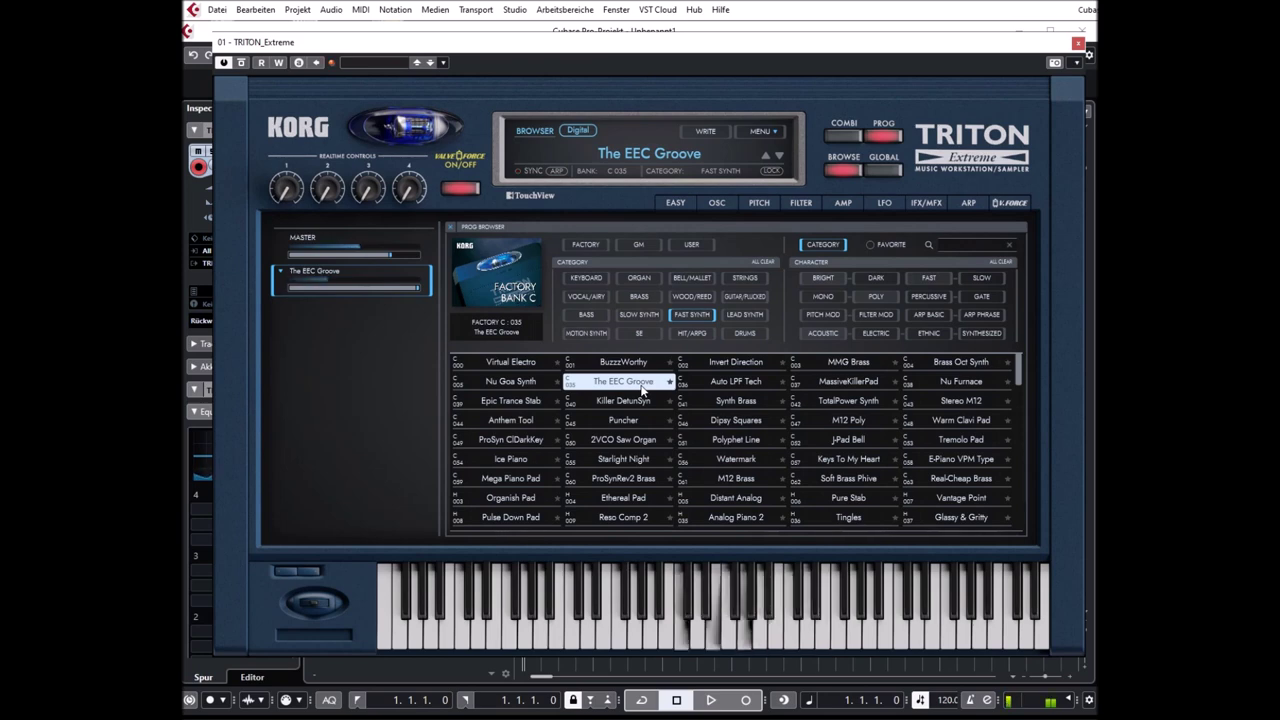
pyautogui.click(735, 383)
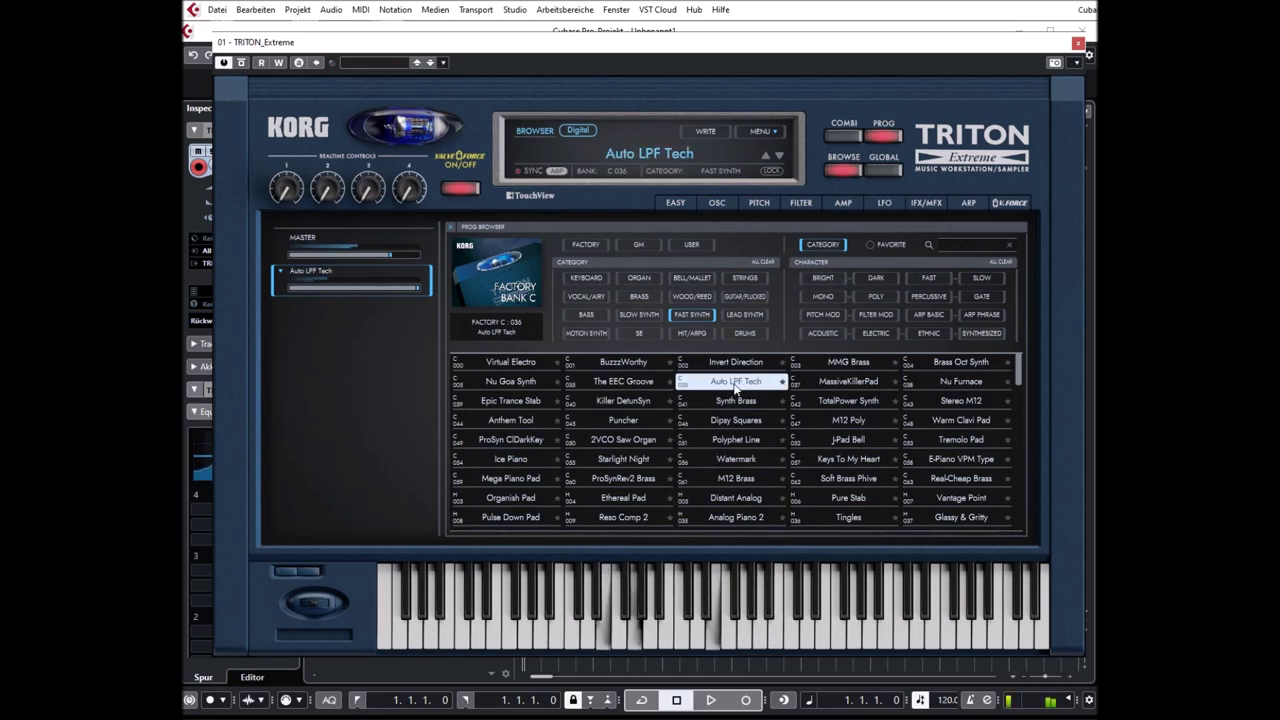
pyautogui.click(841, 385)
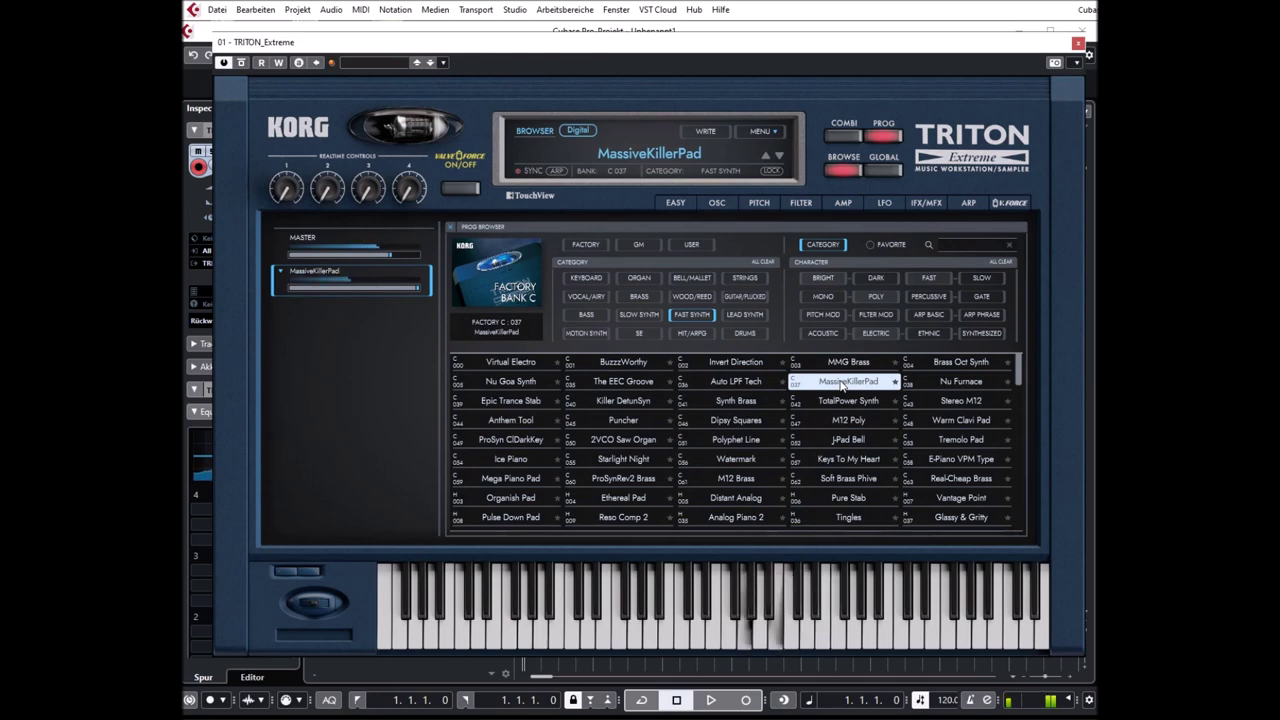
pyautogui.click(940, 381)
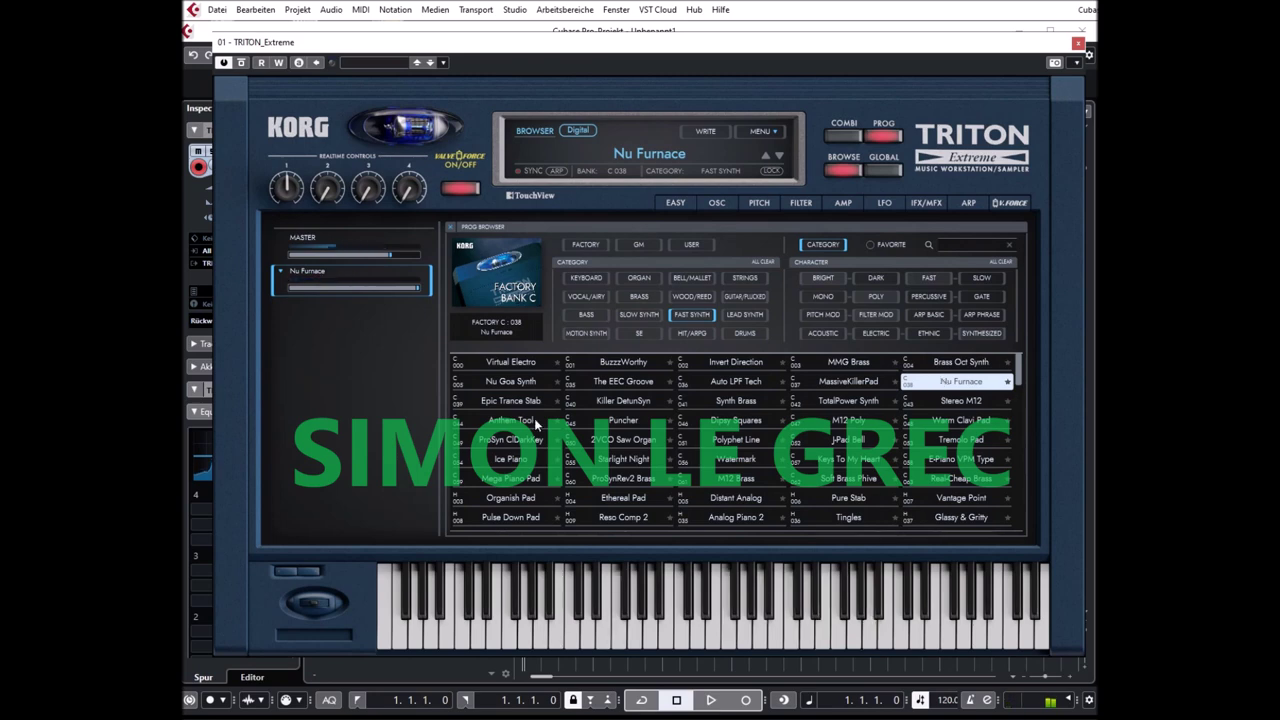
# - Audition the Fast Synth programs Epic Trance Stab, Killer DetunSyn, Synth Brass and TotalPower Synth in turn
pyautogui.click(509, 404)
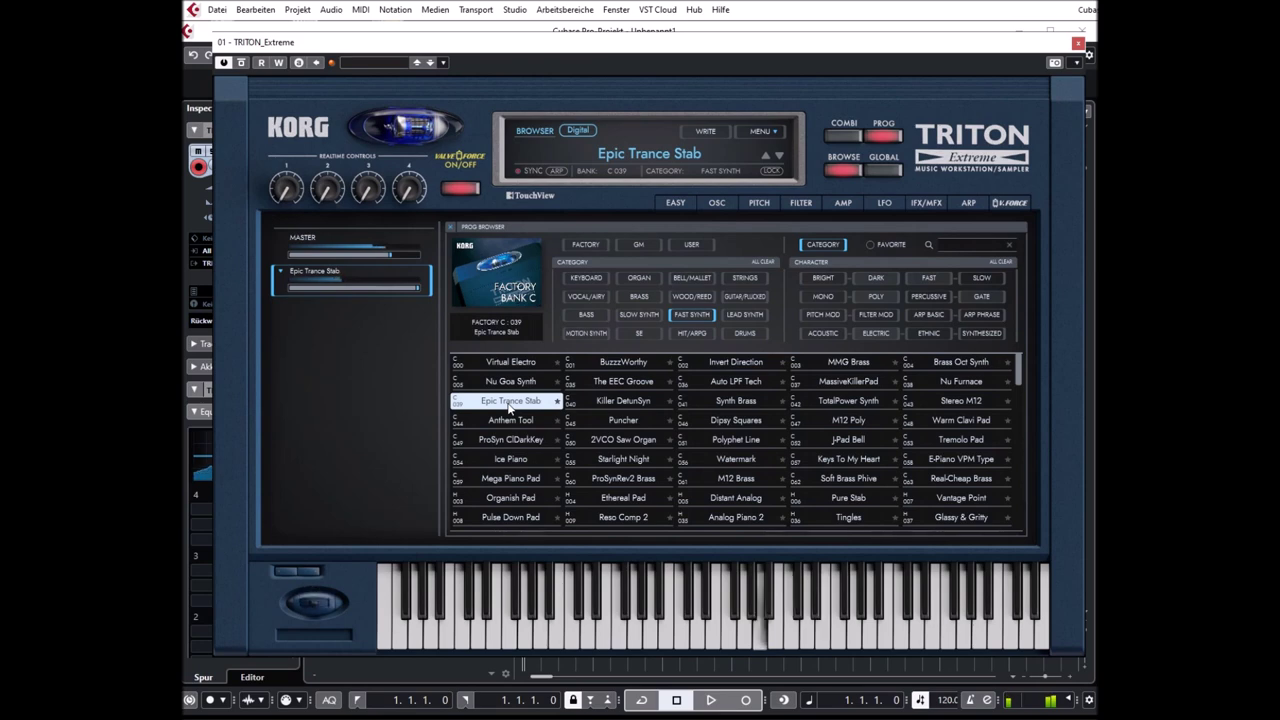
pyautogui.click(615, 402)
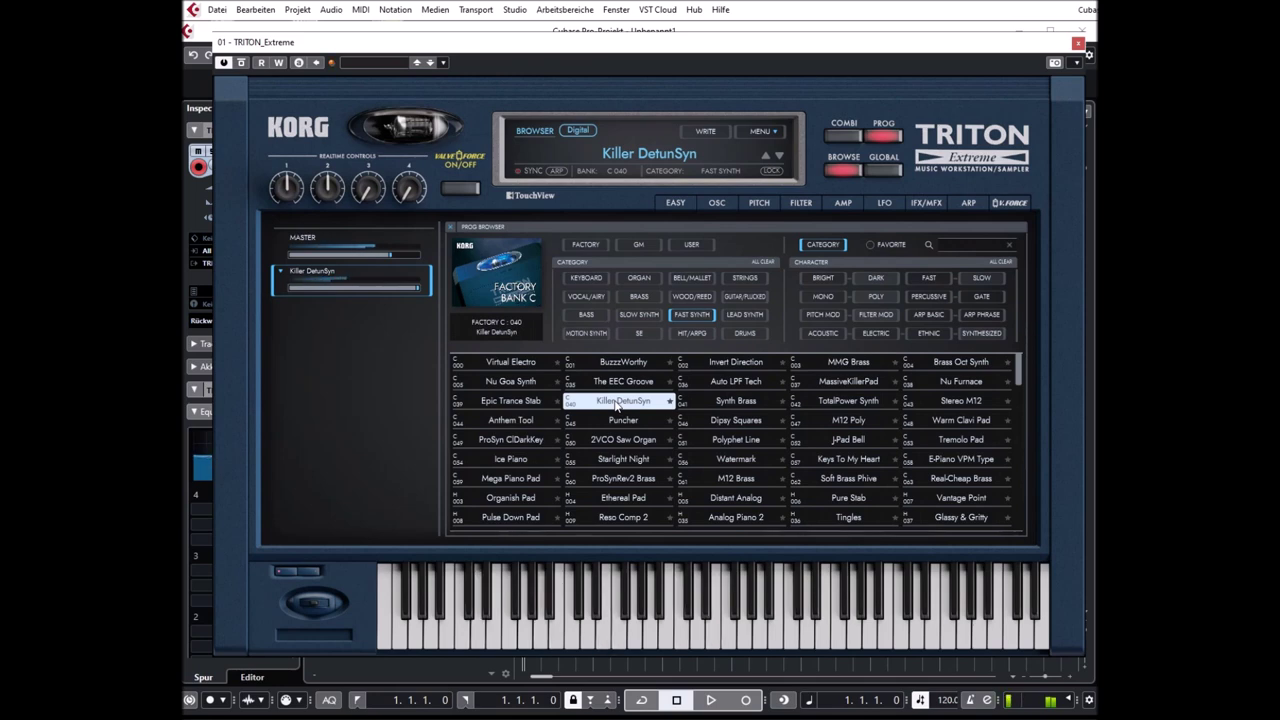
pyautogui.click(738, 404)
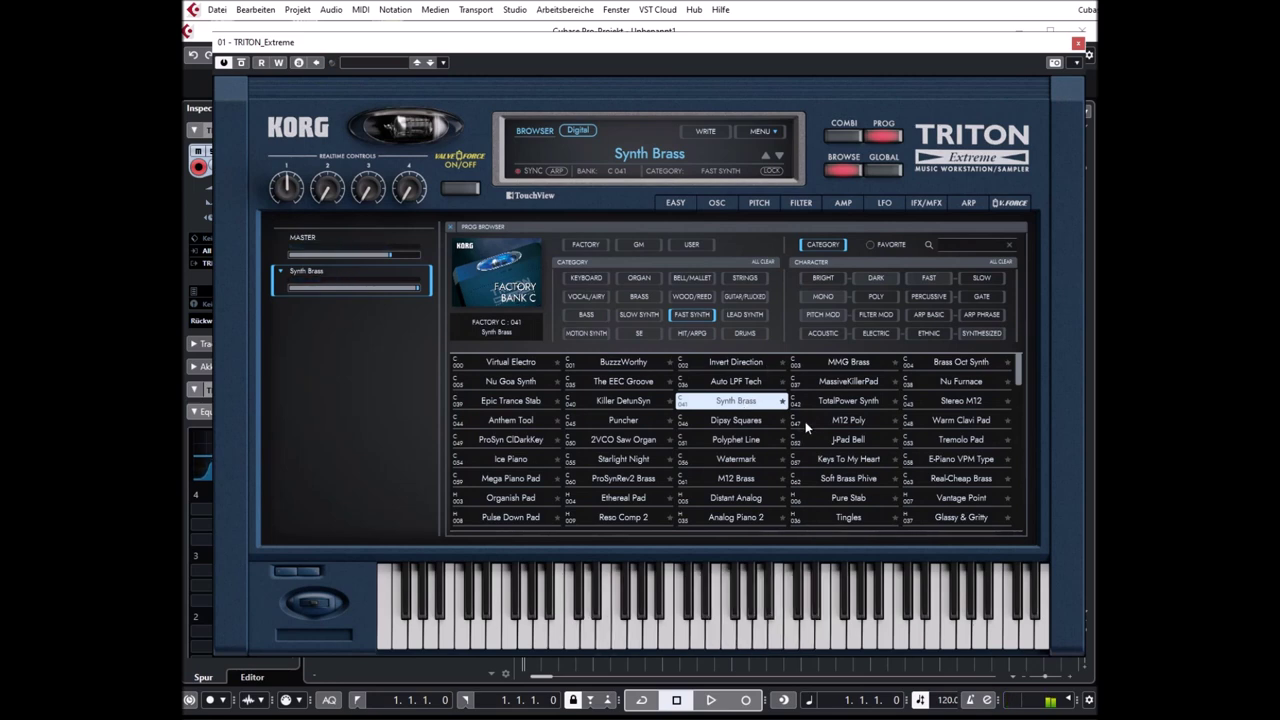
pyautogui.click(837, 402)
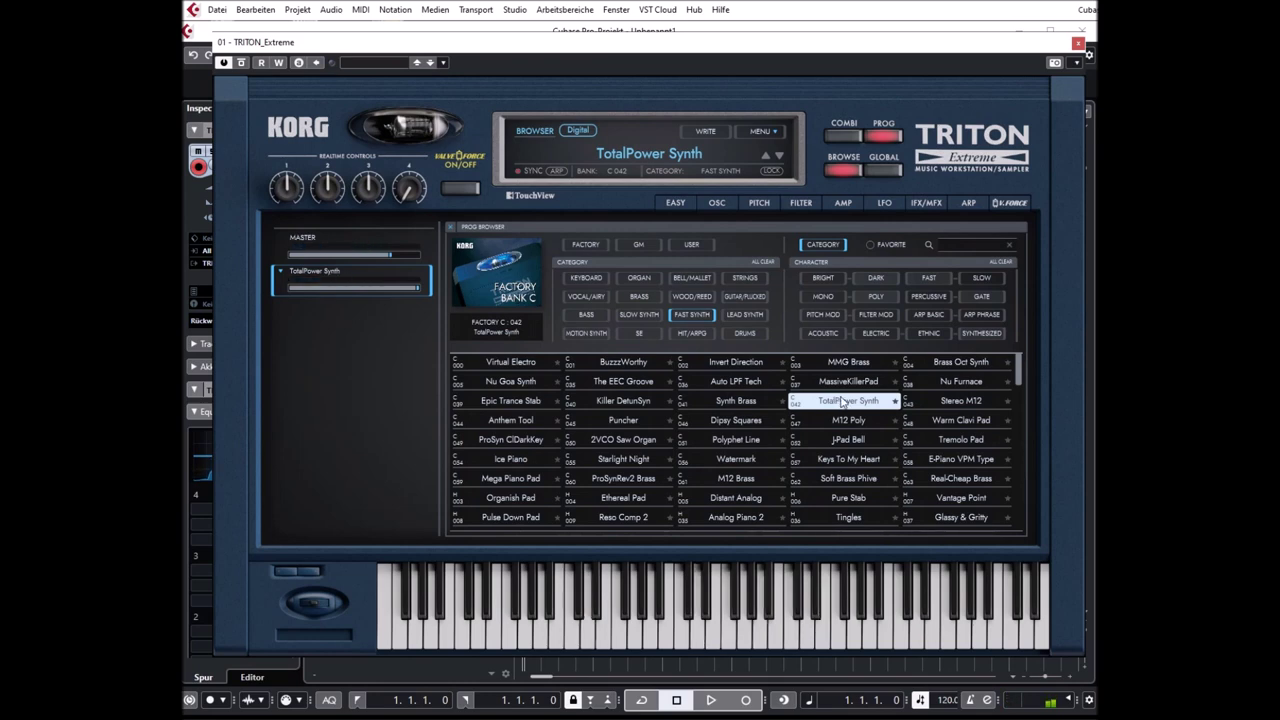
# - Audition Ice Piano, Keys To My Heart, Organish Pad, Distant Analog and Pure Stab, pushing the virtual joystick up on Pure Stab
pyautogui.scroll(-2, 842, 402)
pyautogui.click(503, 407)
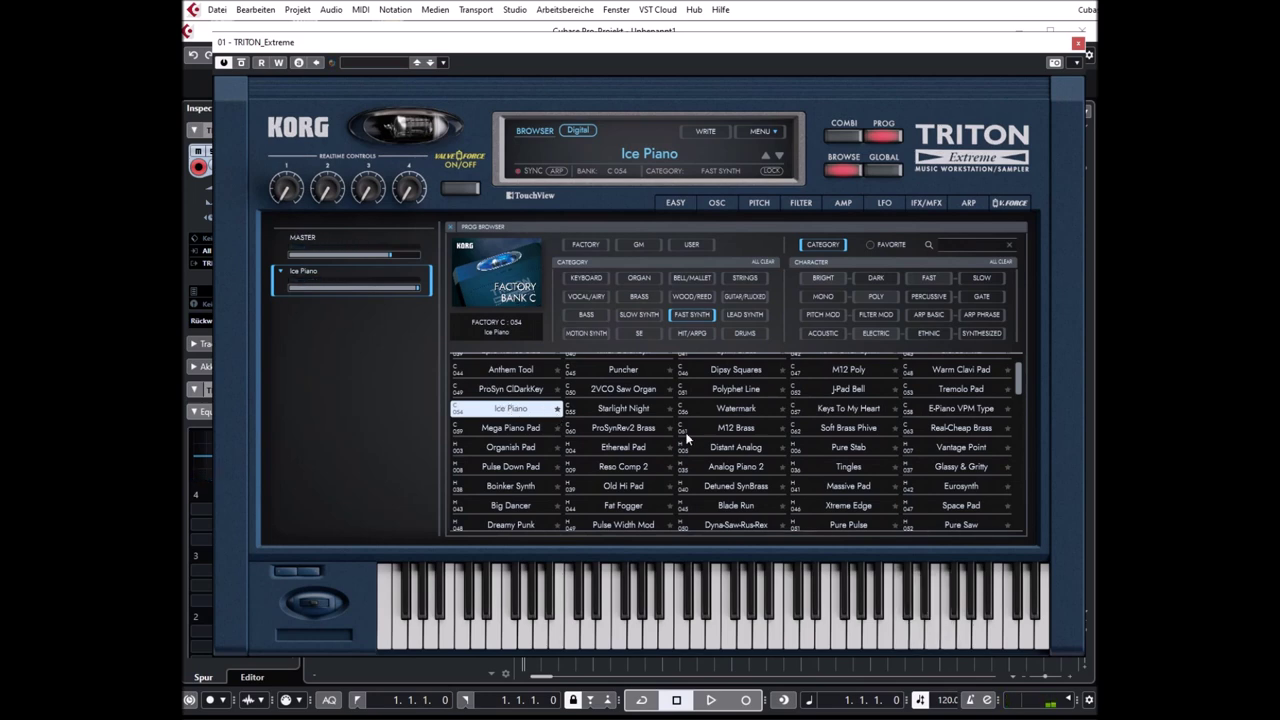
pyautogui.click(834, 410)
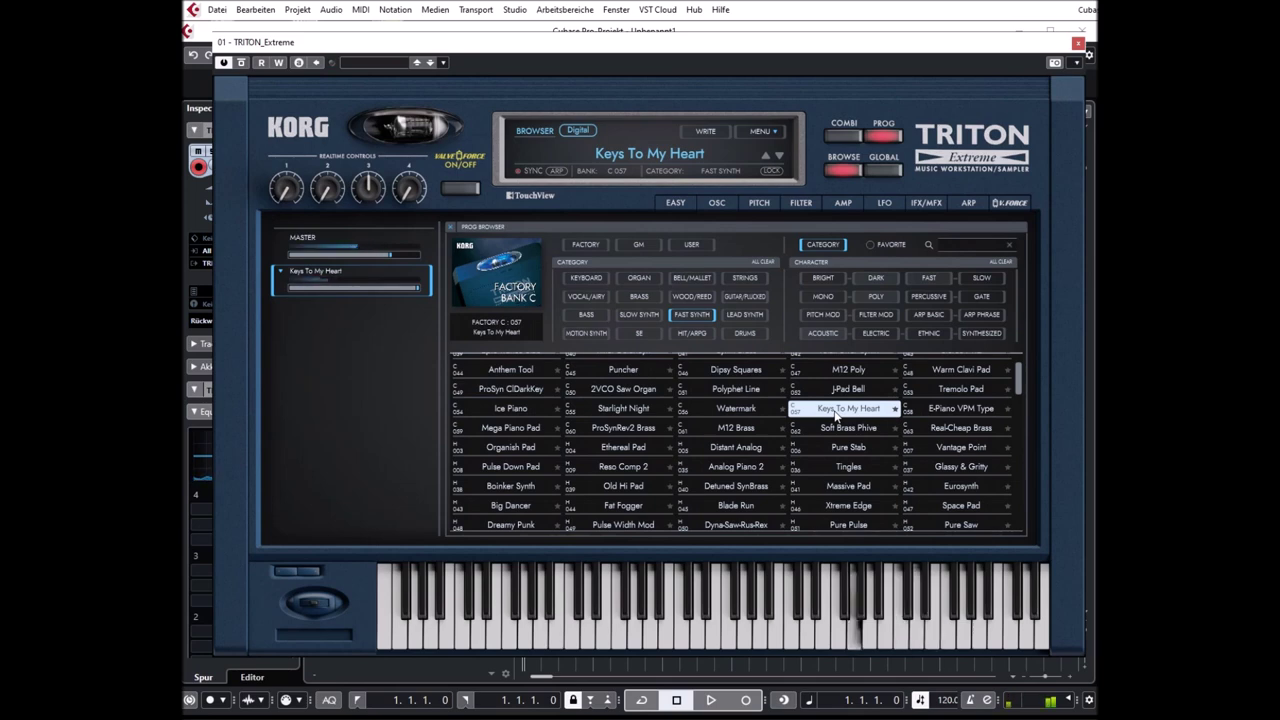
pyautogui.click(512, 447)
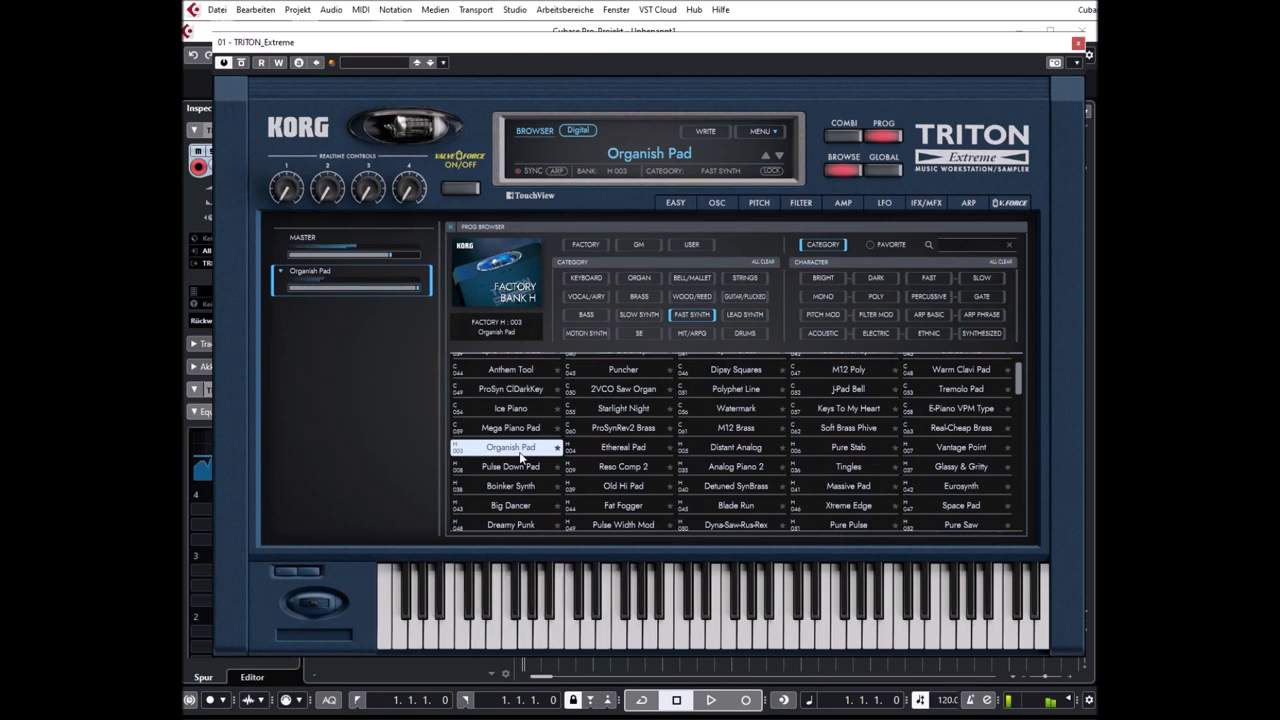
pyautogui.click(730, 448)
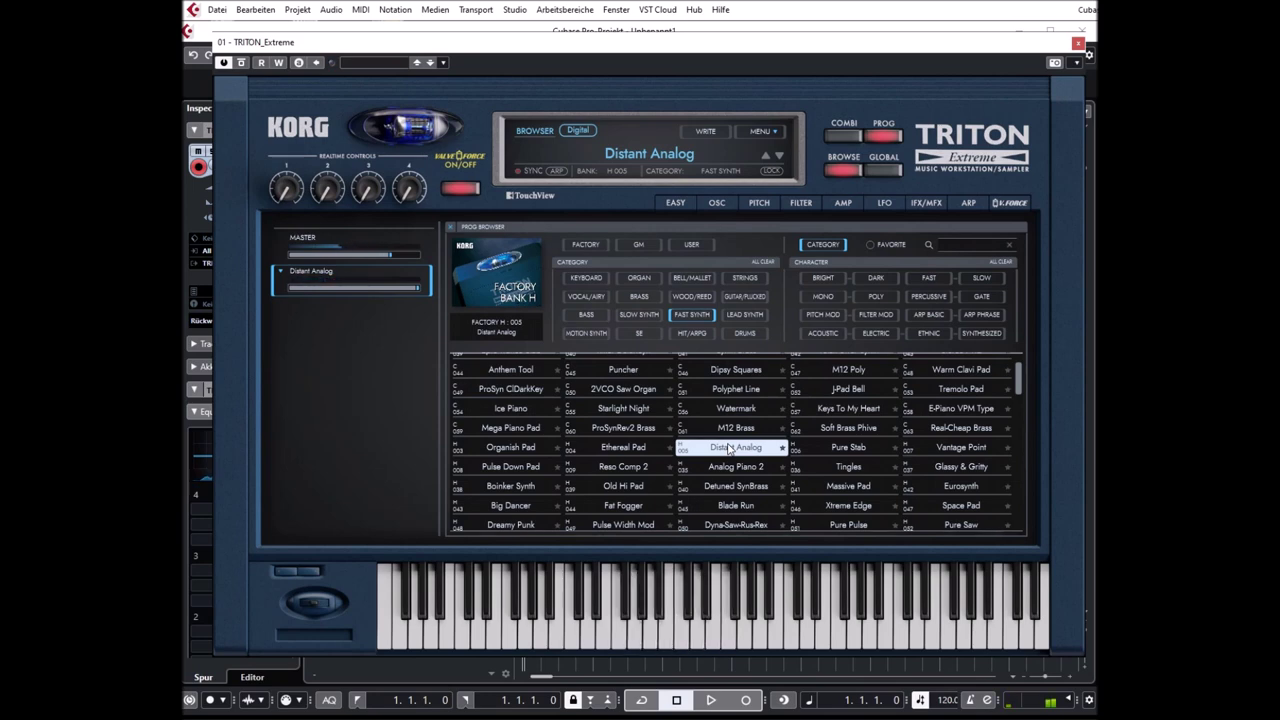
pyautogui.click(853, 448)
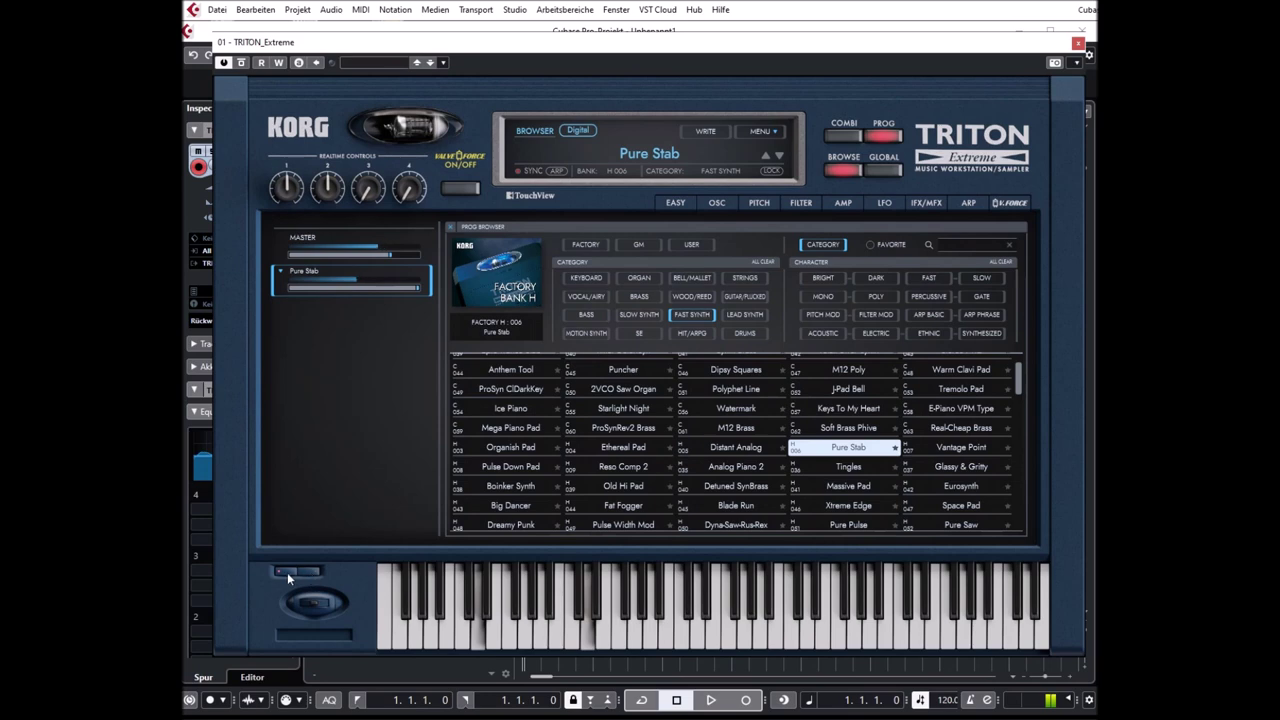
pyautogui.moveTo(315, 606); pyautogui.dragTo(309, 512)
# - Audition the Factory Bank H programs Boinker Synth, Reso Comp 2, Analog Piano 2 and Tingles
pyautogui.scroll(-1, 586, 432)
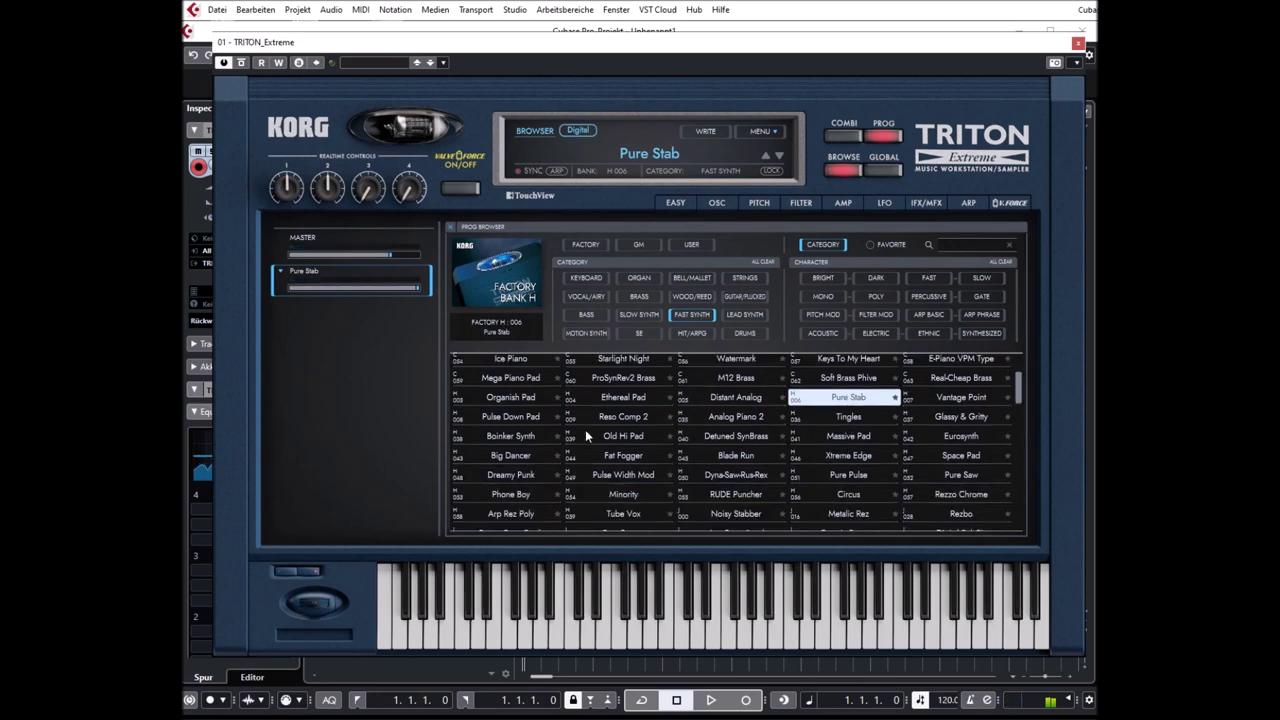
pyautogui.click(503, 440)
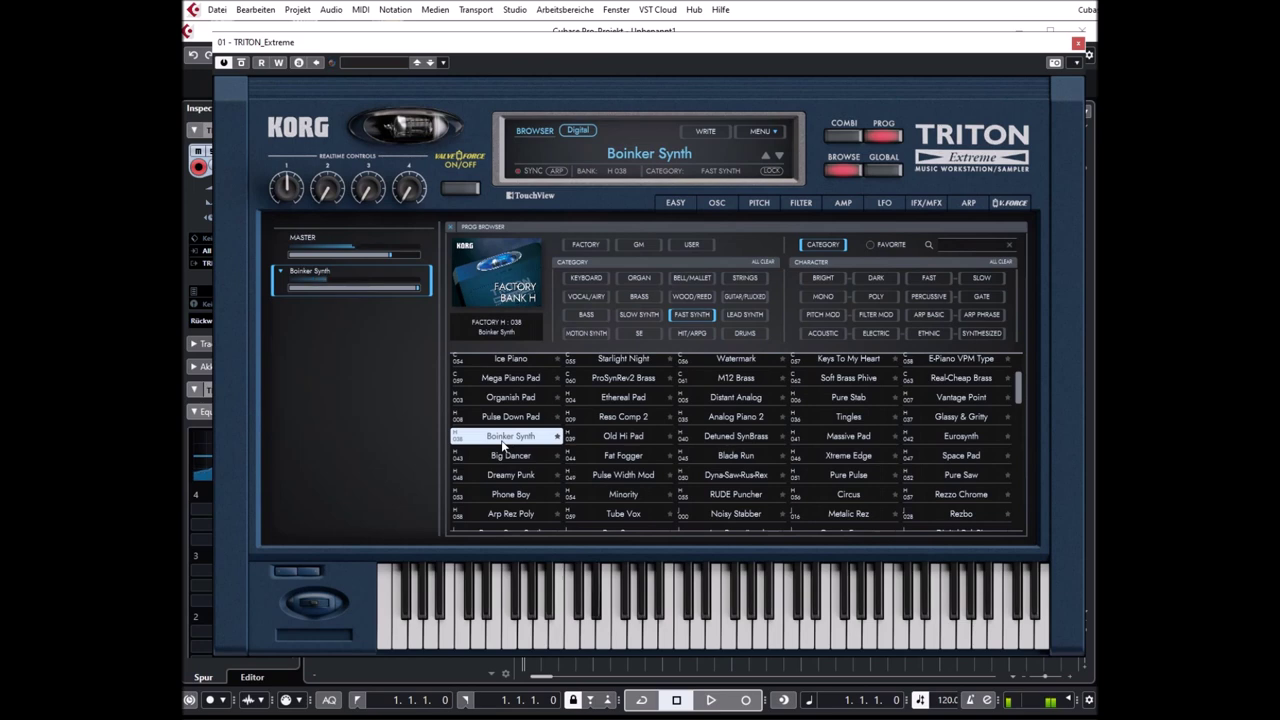
pyautogui.click(605, 425)
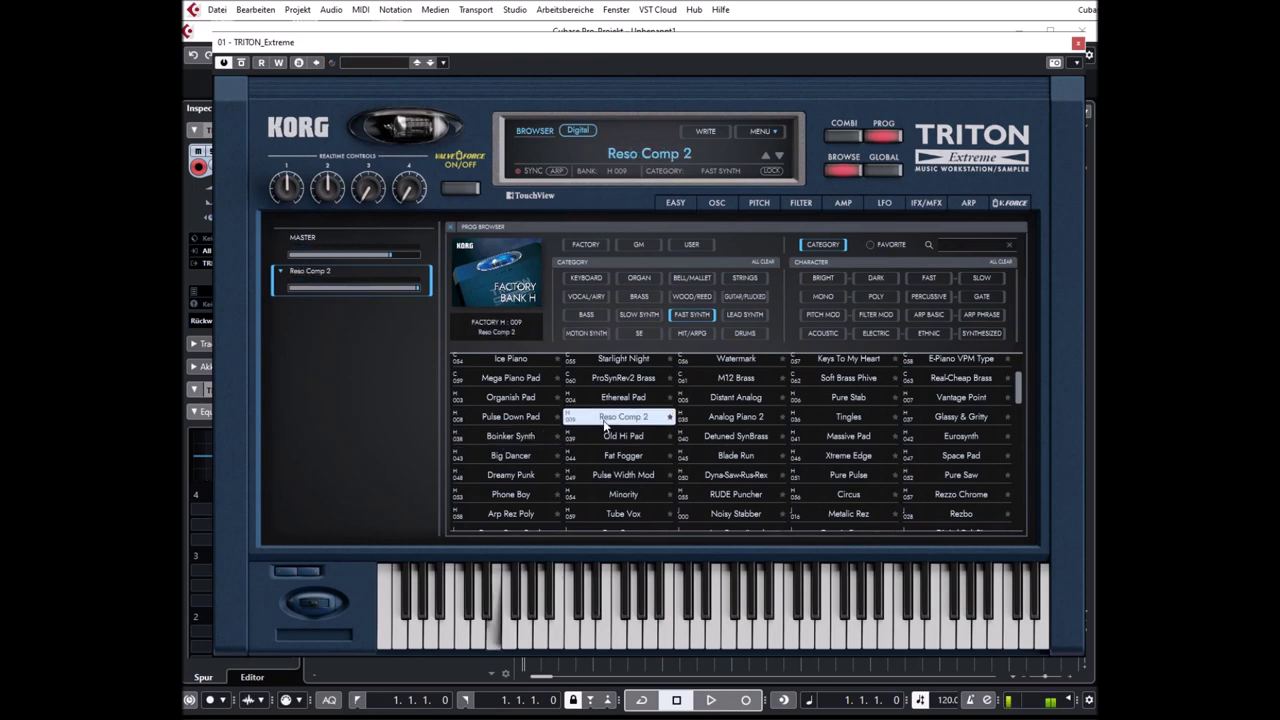
pyautogui.click(723, 419)
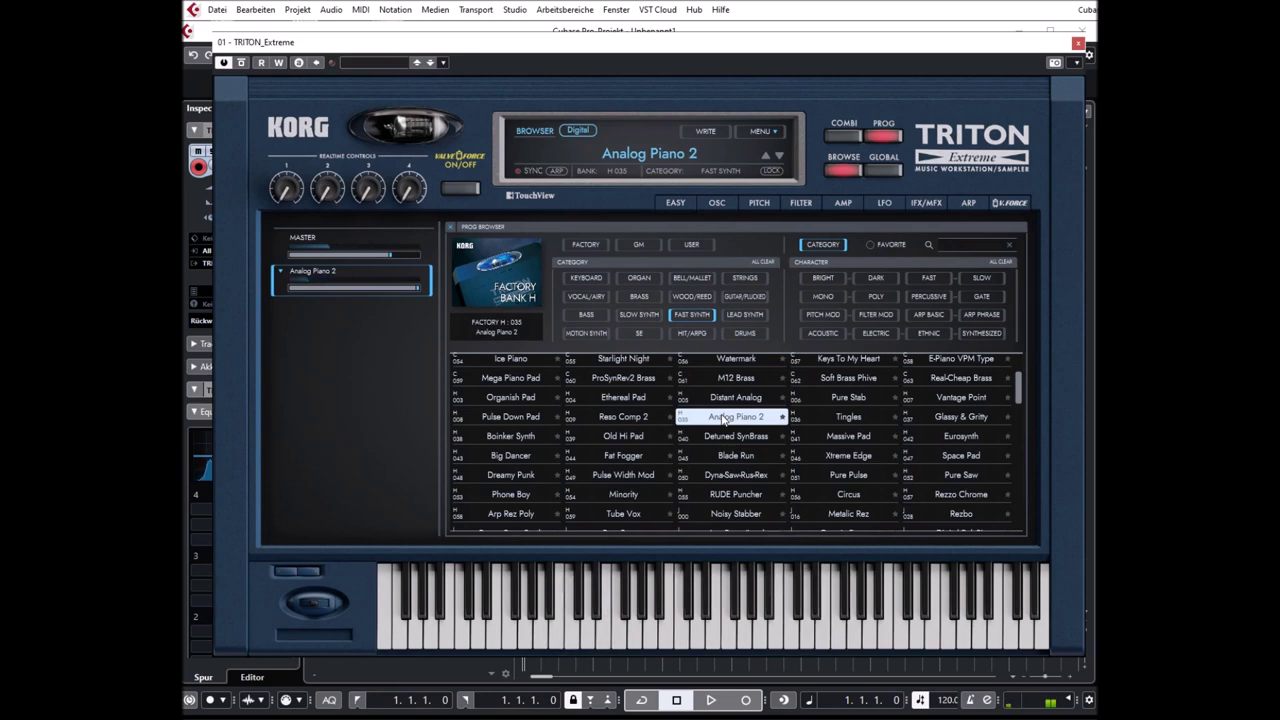
pyautogui.click(848, 418)
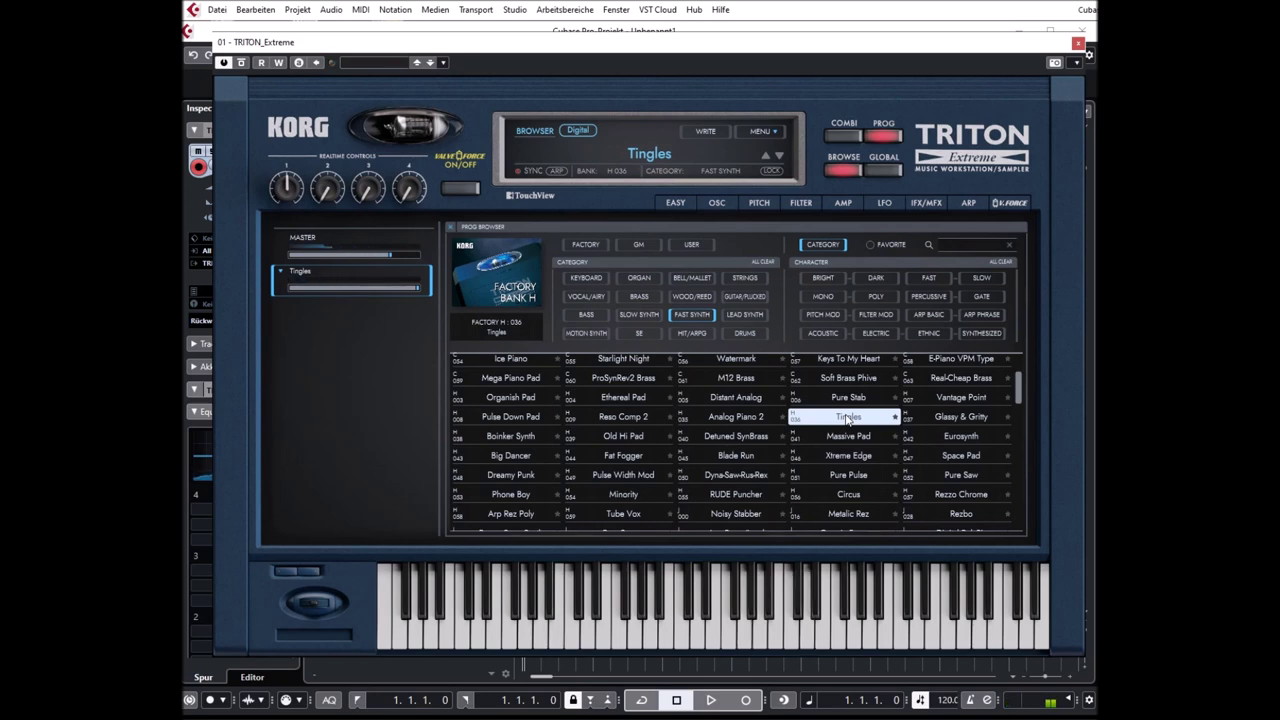
# - Audition the Fast Synth programs Pulse Width Mod, Circus, Super Saw Brass, Future Syn Pad and Pop Synth Pad
pyautogui.scroll(-2, 848, 420)
pyautogui.click(610, 425)
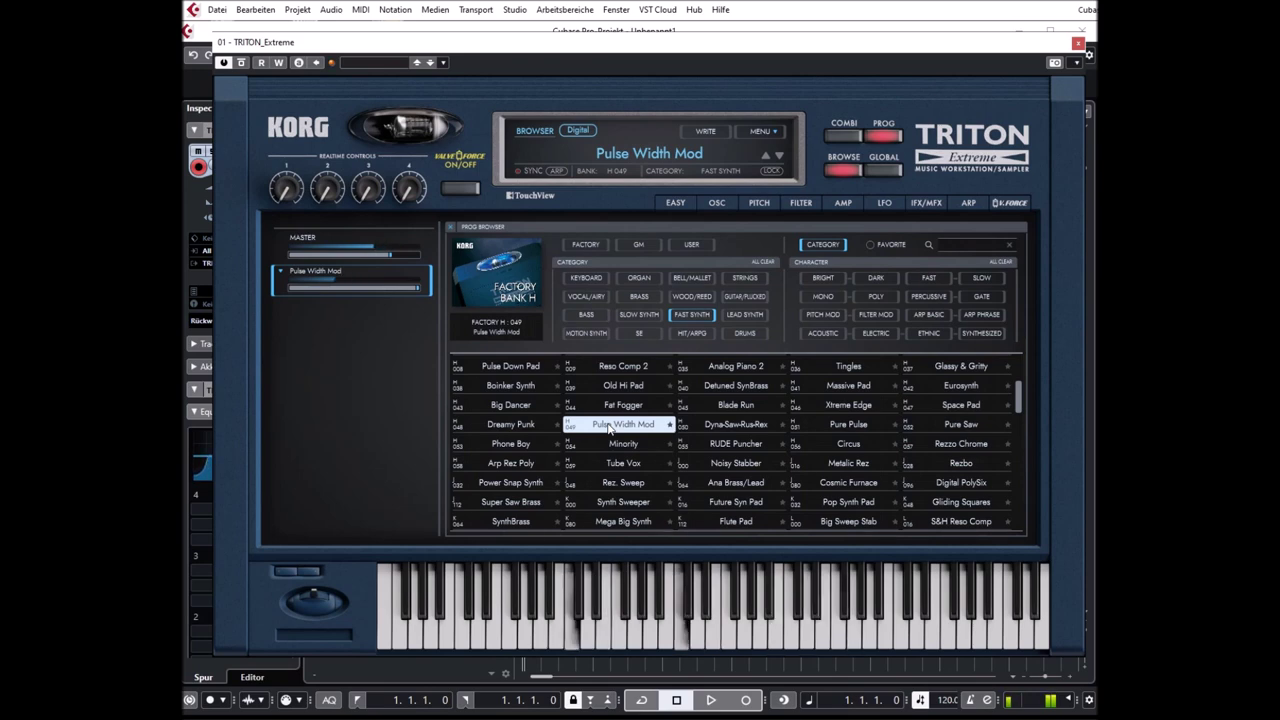
pyautogui.click(849, 445)
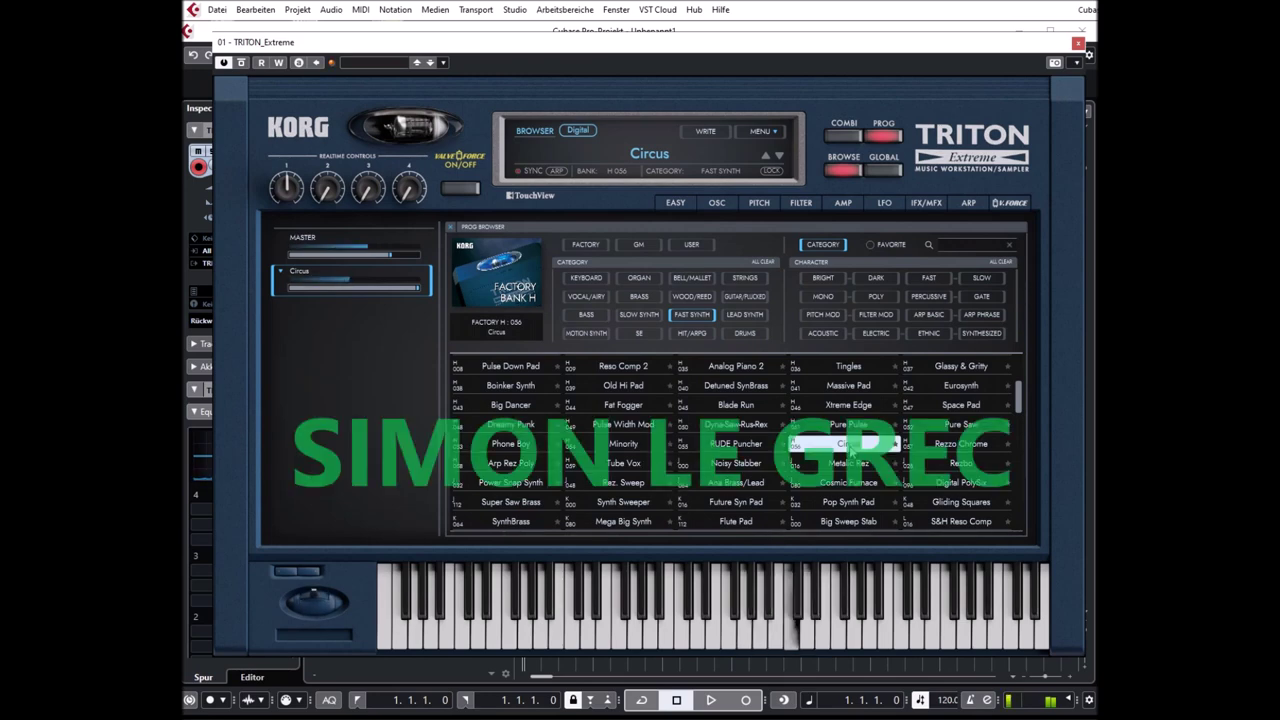
pyautogui.scroll(-2, 681, 460)
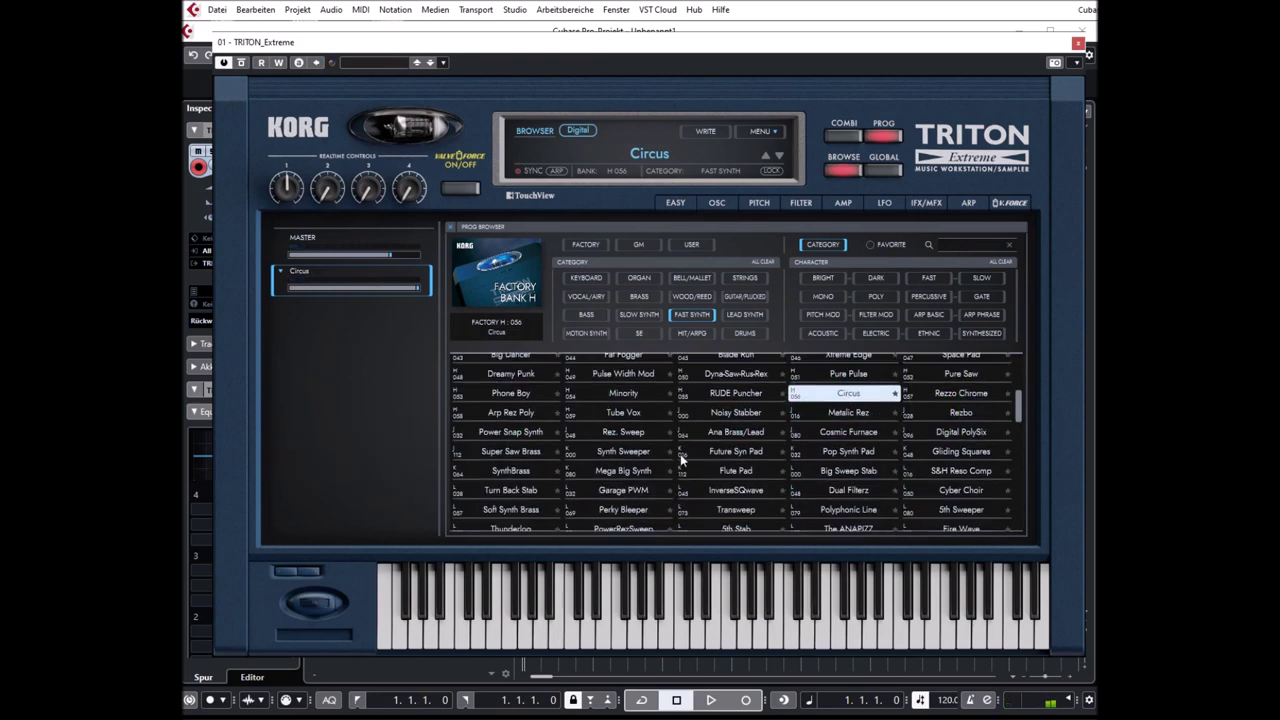
pyautogui.click(522, 455)
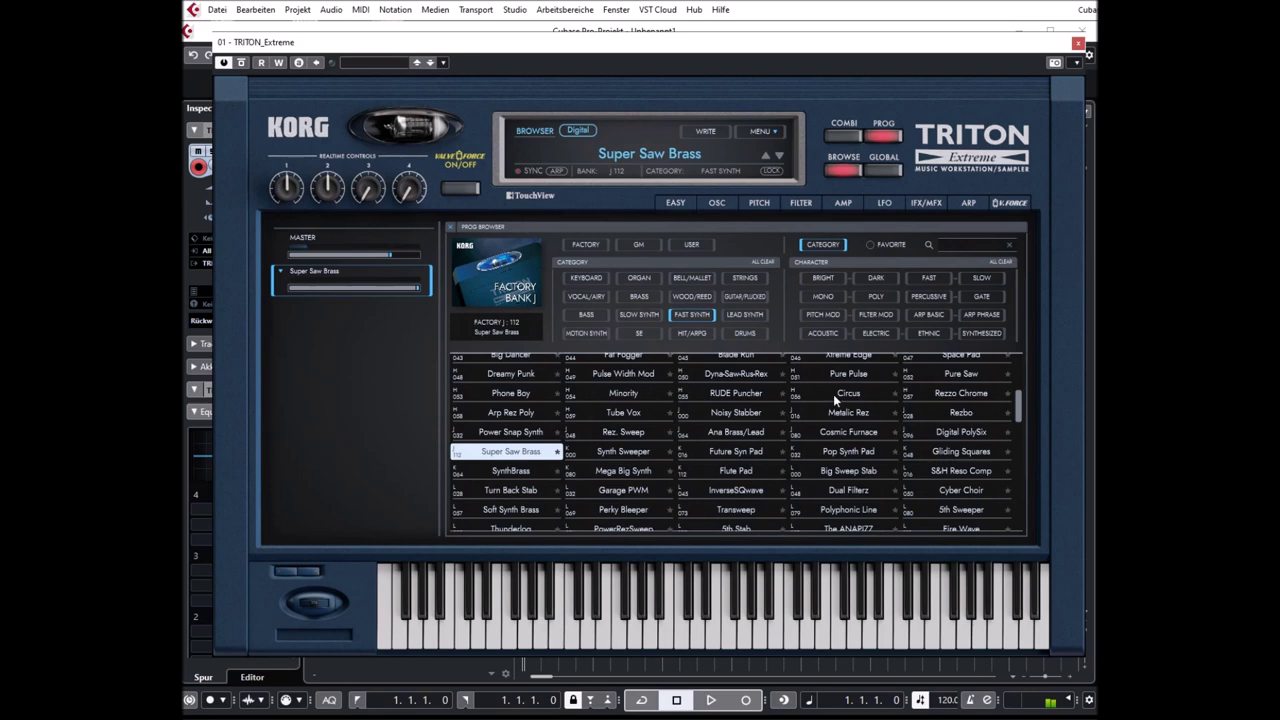
pyautogui.click(756, 459)
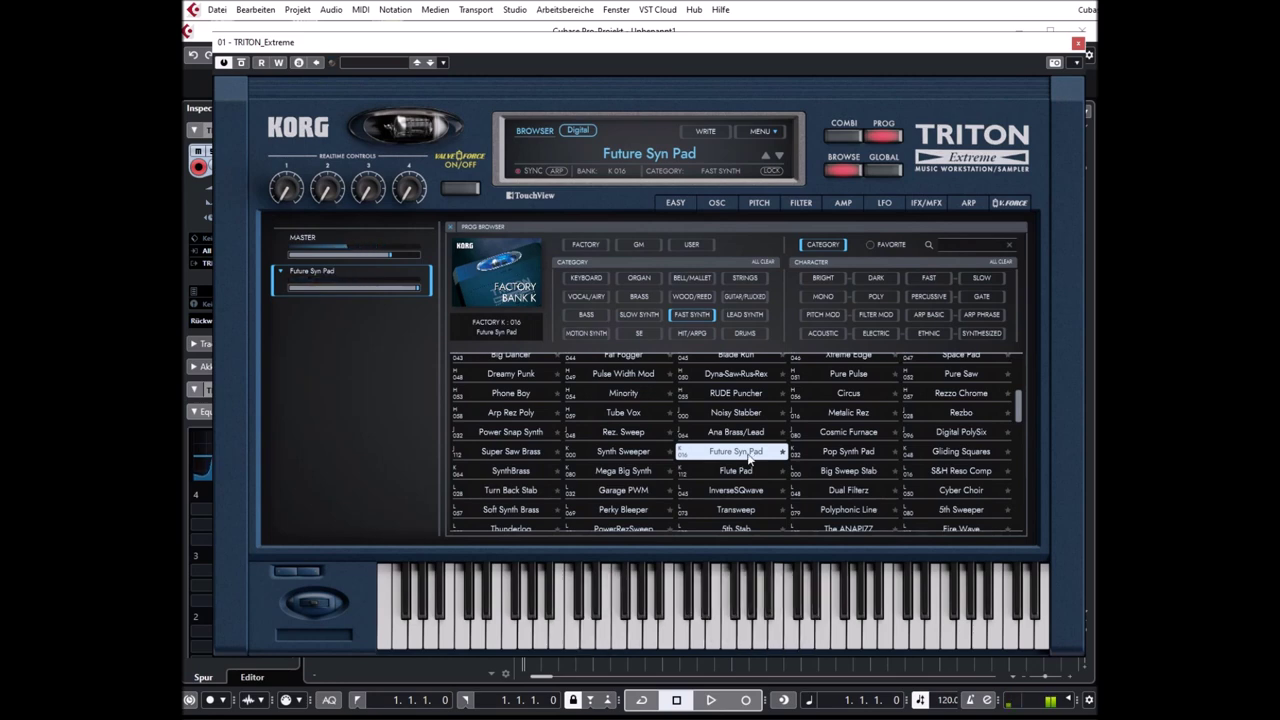
pyautogui.click(849, 452)
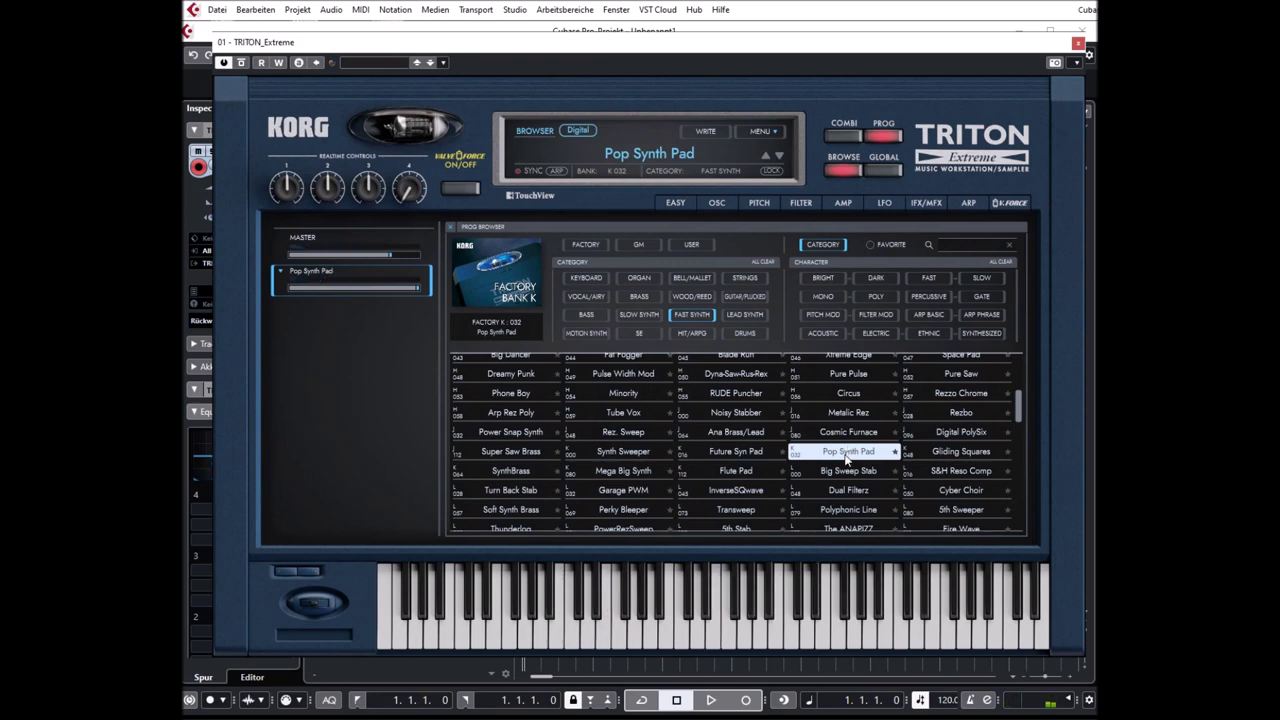
# - Audition the Fast Synth programs 5th Stab, The ANAPIZZ, Techno Phonic, 2VCO Decay Pad and Analog Bell
pyautogui.scroll(-2, 831, 463)
pyautogui.click(725, 455)
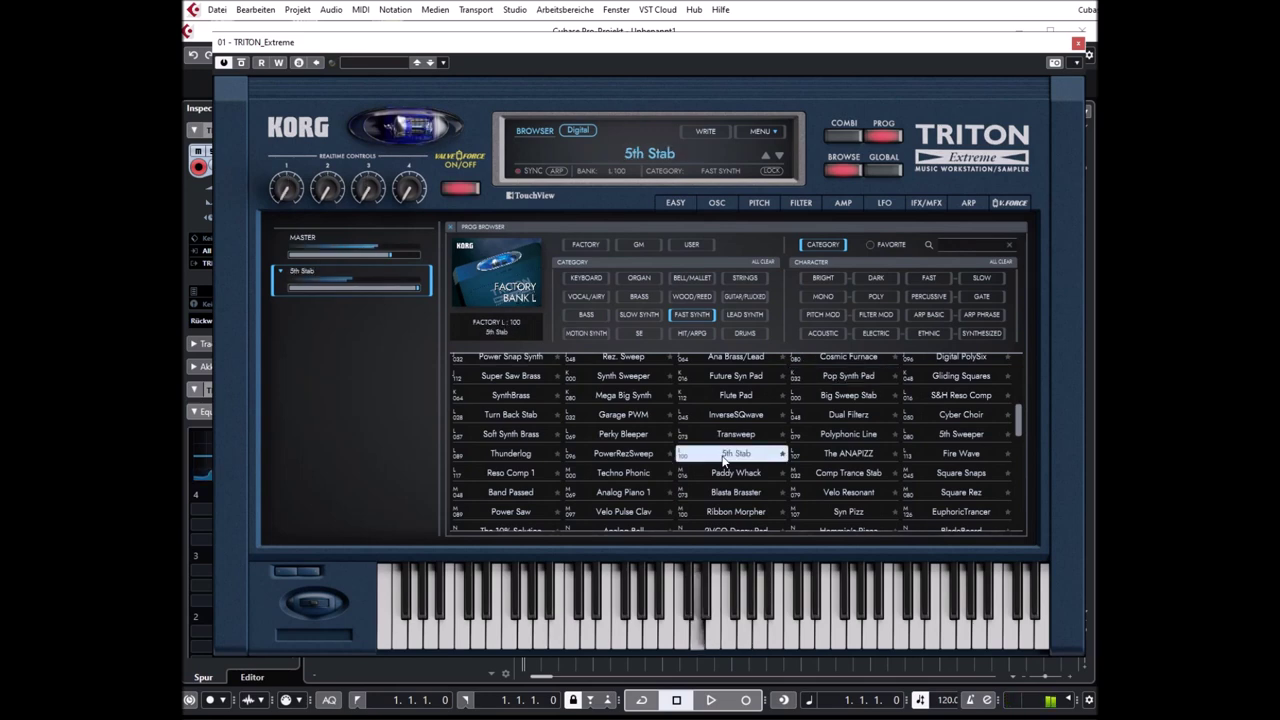
pyautogui.click(870, 456)
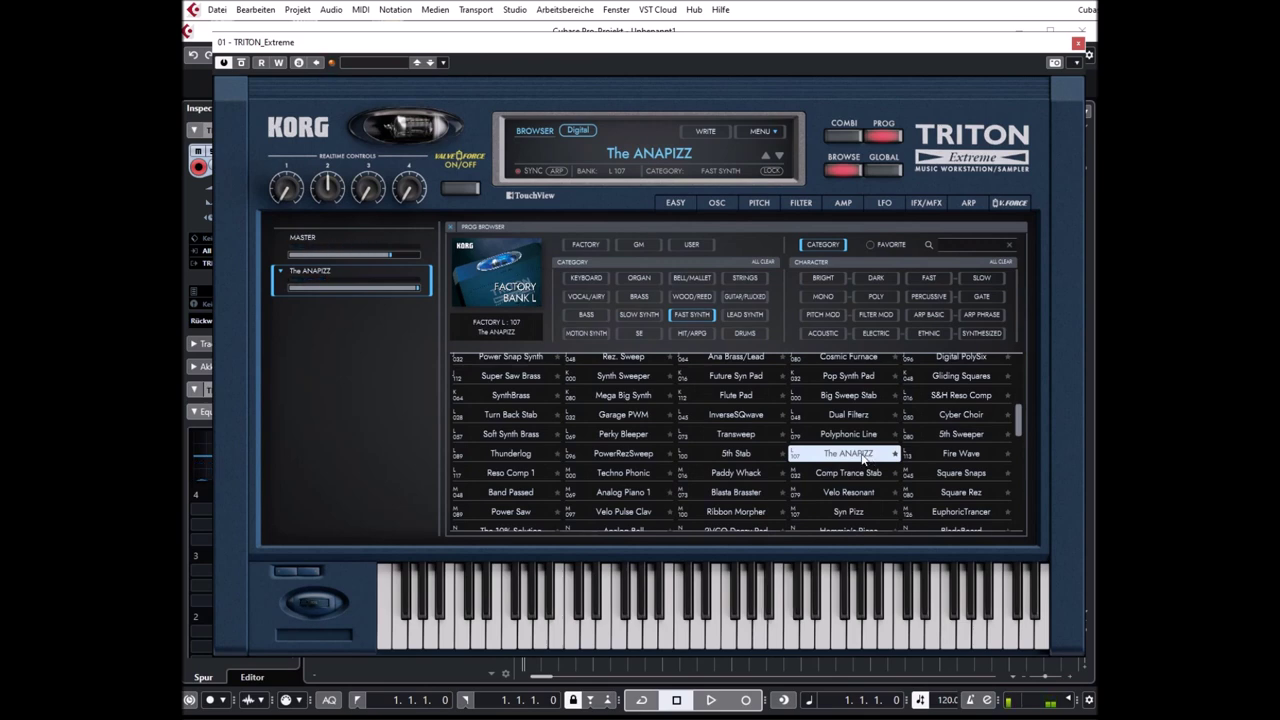
pyautogui.click(623, 473)
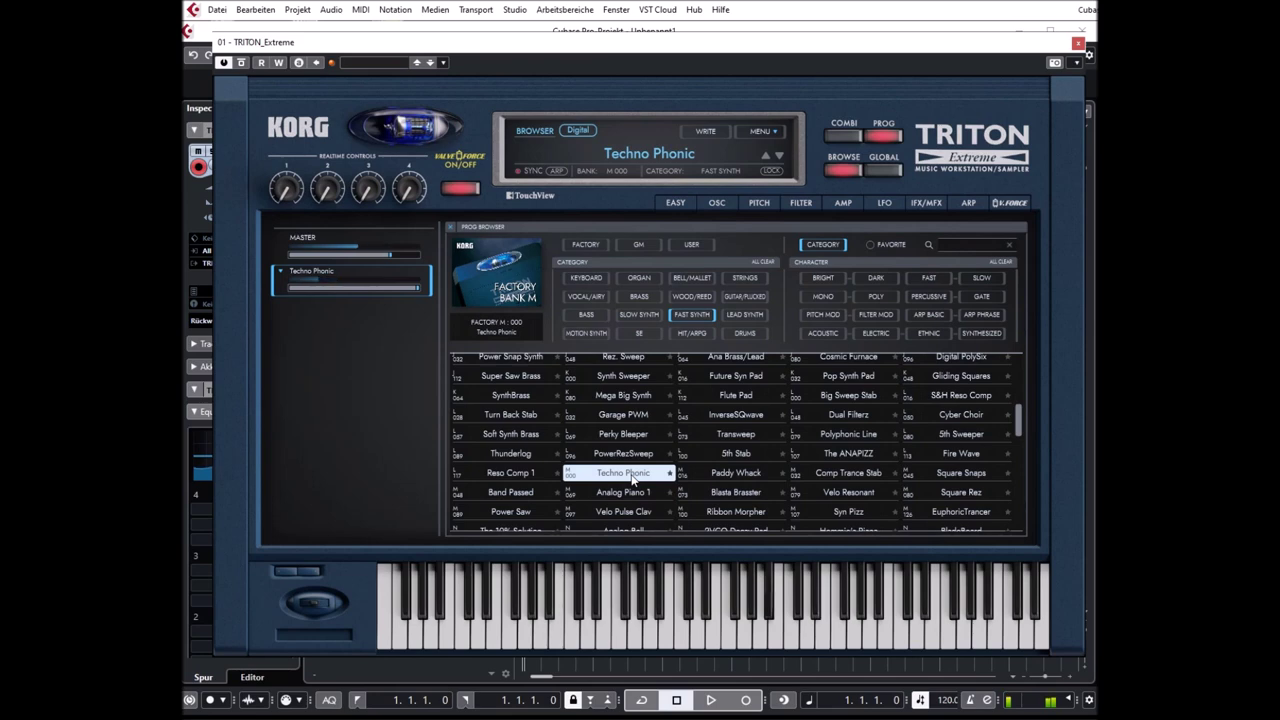
pyautogui.scroll(-2, 631, 479)
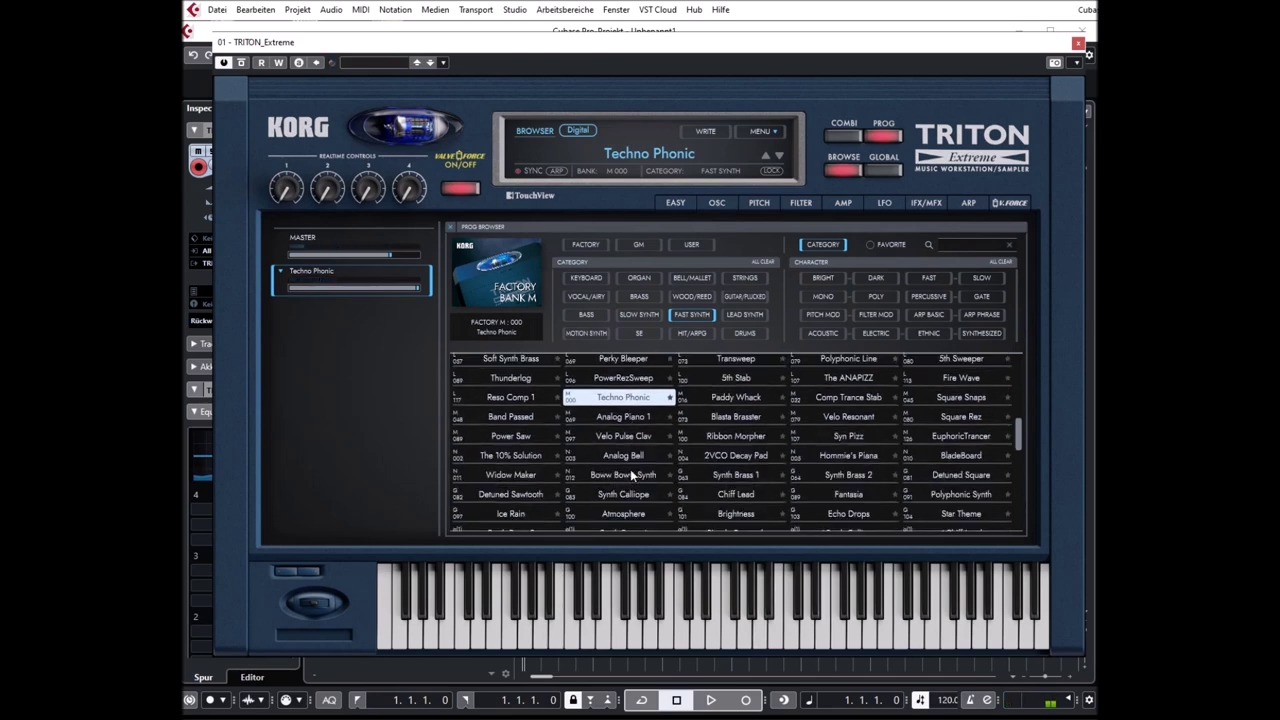
pyautogui.click(730, 460)
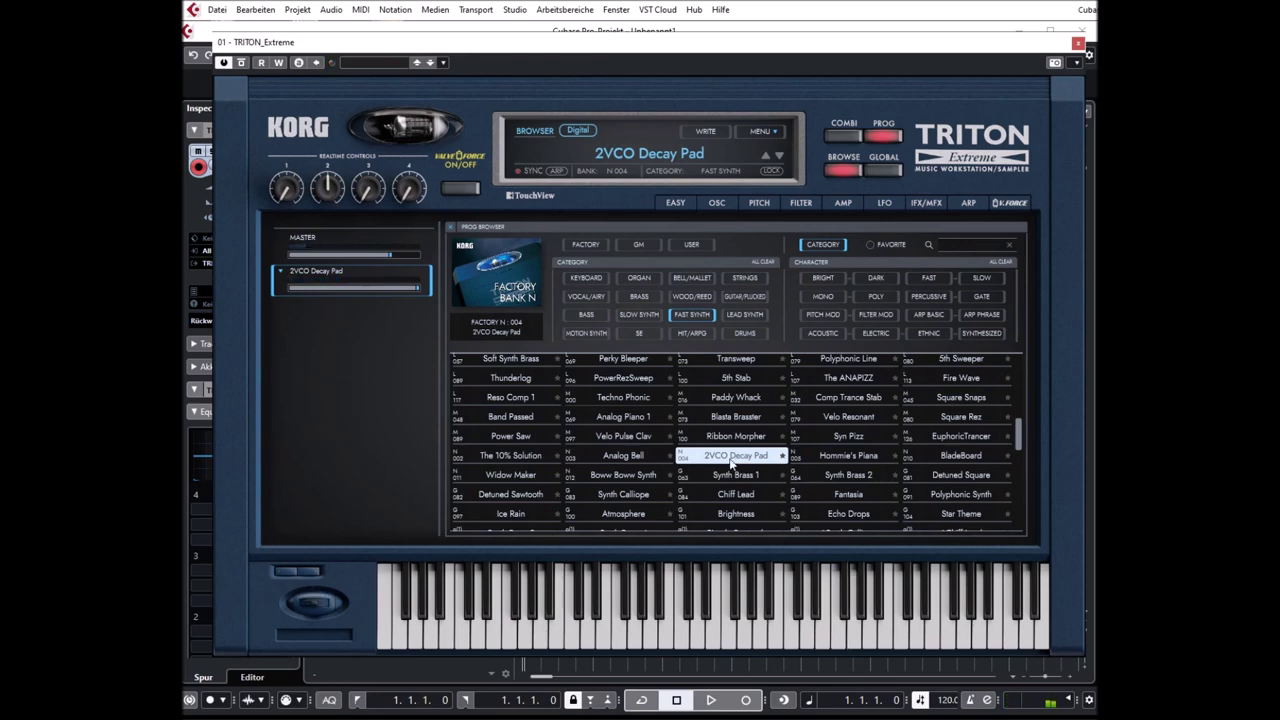
pyautogui.click(628, 465)
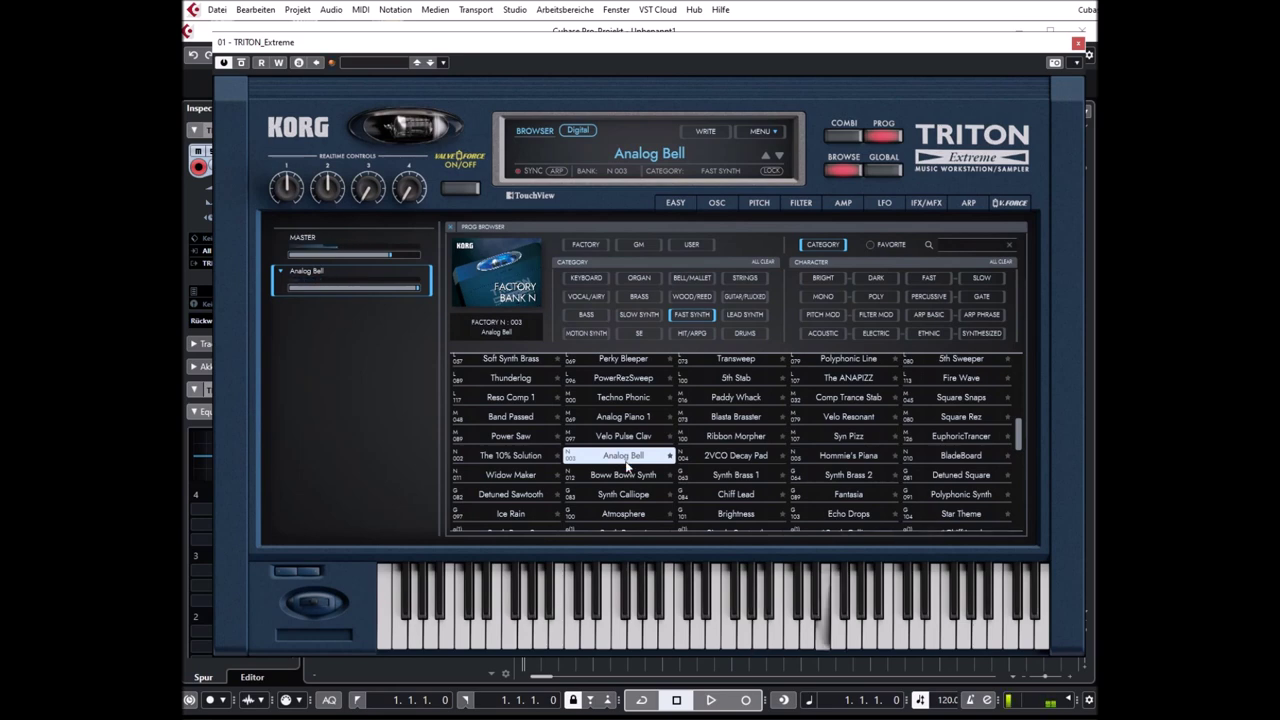
# - Audition the Bank GM Fast Synth programs Synth Calliope, Fantasia, Atmosphere and Ice Rain
pyautogui.scroll(-1, 626, 463)
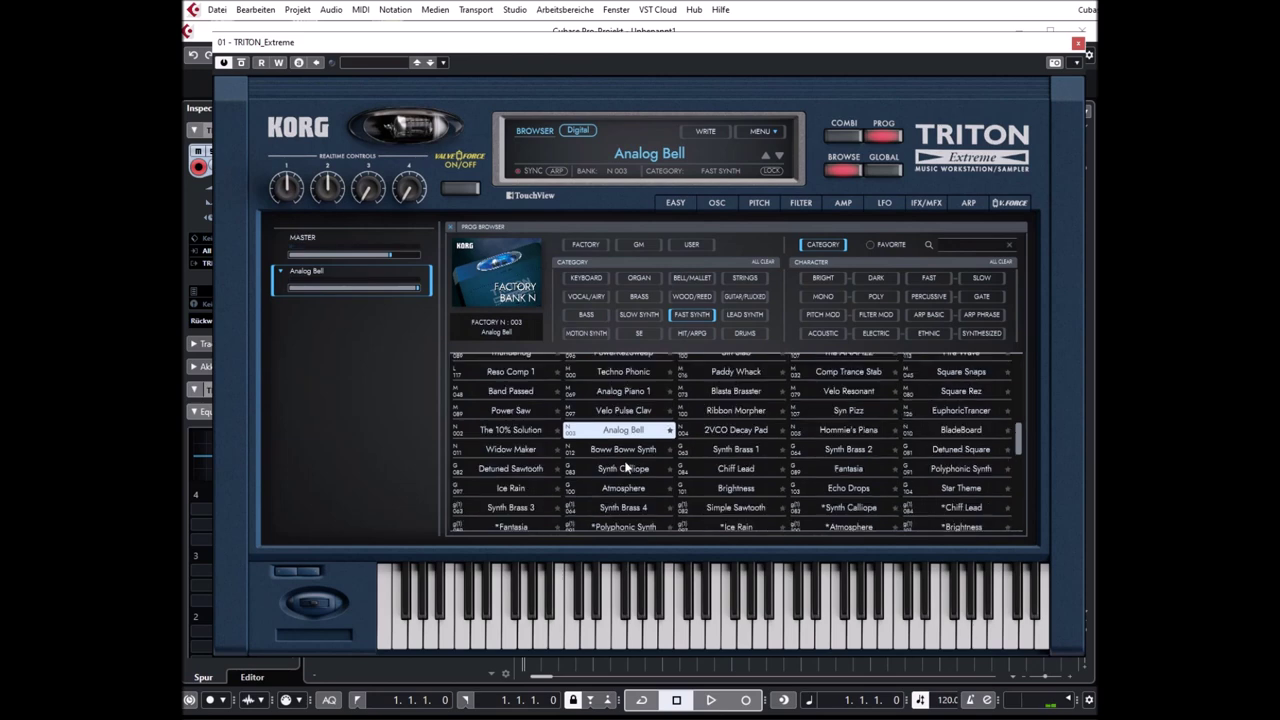
pyautogui.click(626, 468)
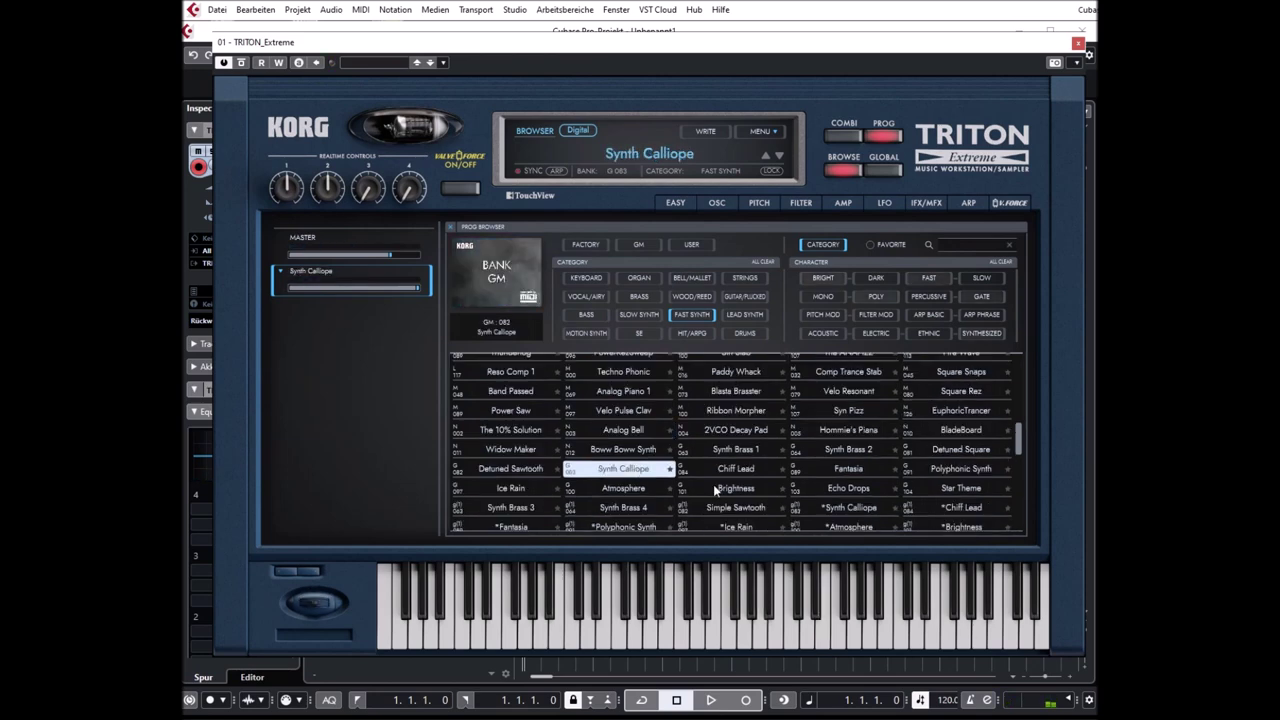
pyautogui.click(822, 470)
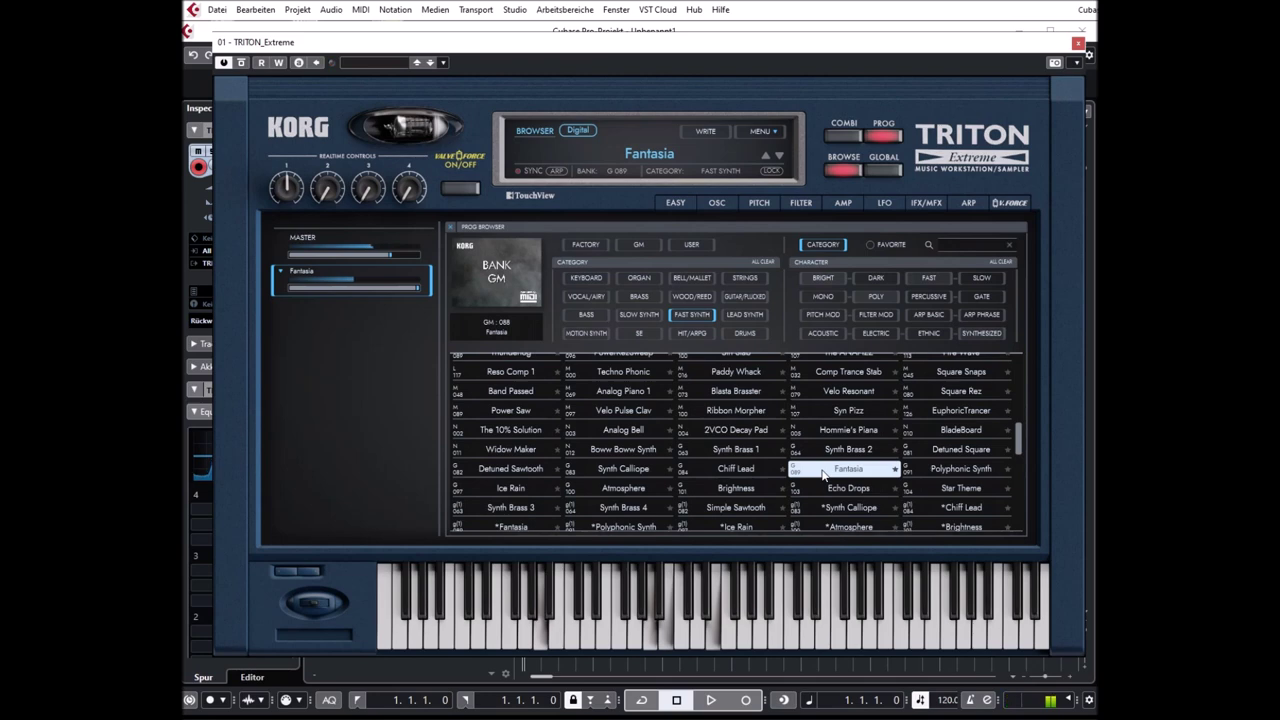
pyautogui.scroll(-1, 684, 458)
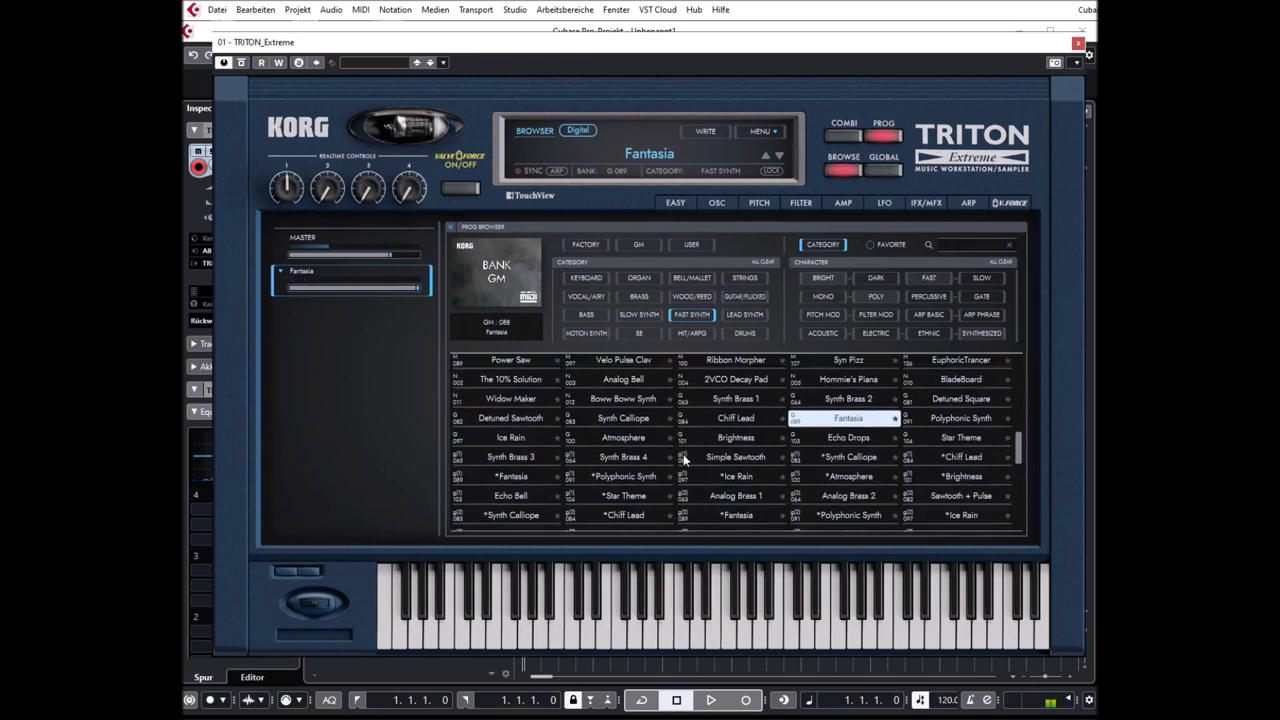
pyautogui.click(601, 441)
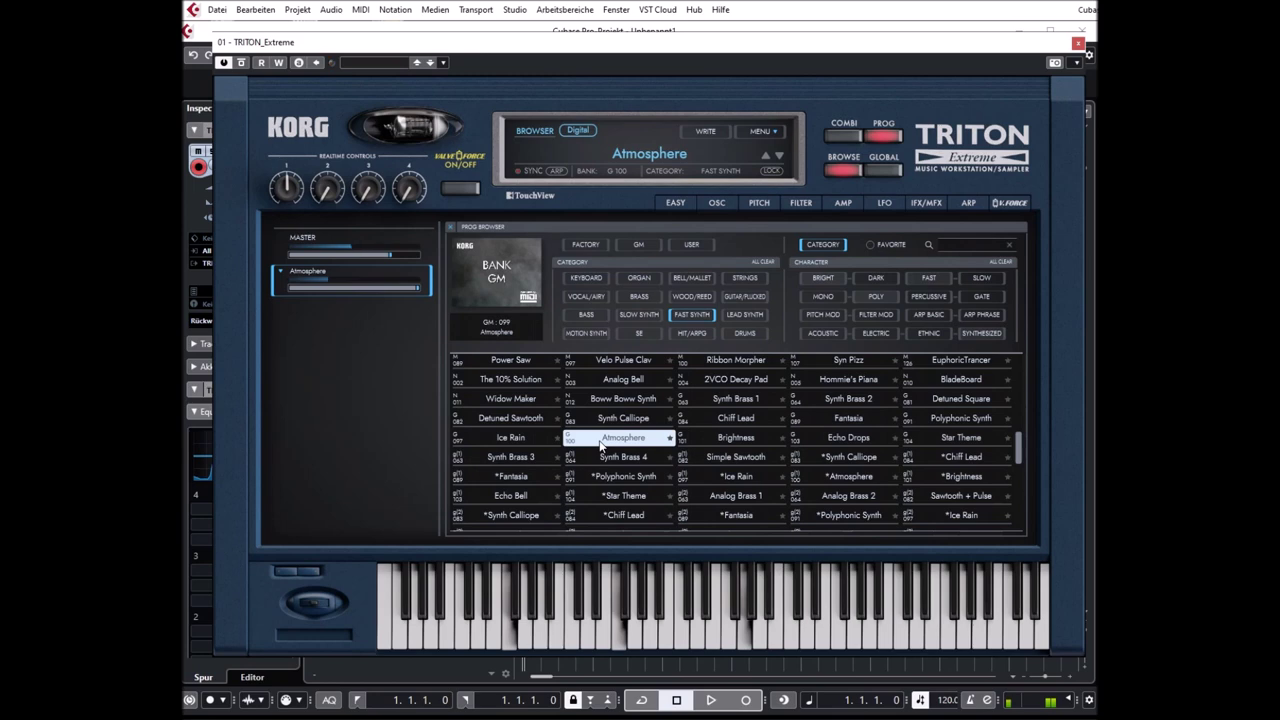
pyautogui.click(509, 438)
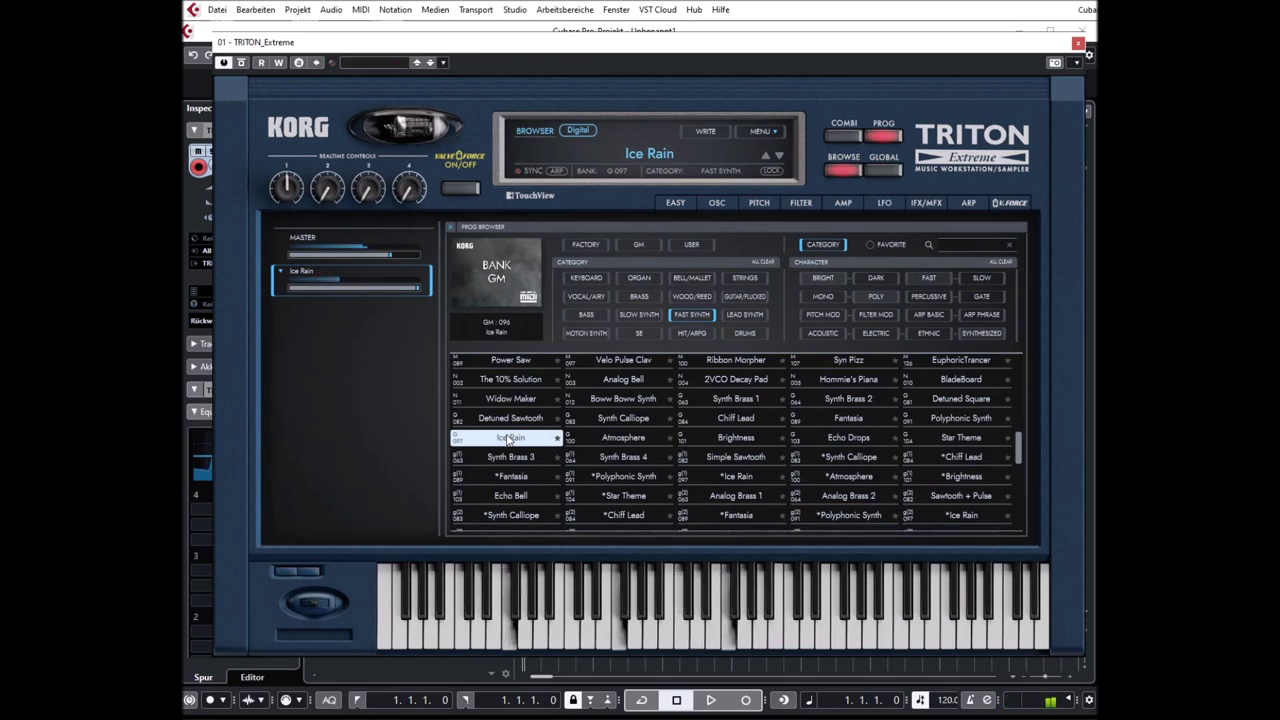
# - Audition the Bank GM (1) Fast Synth programs Synth Brass 4, *Ice Rain, Echo Bell and *Star Theme
pyautogui.click(630, 457)
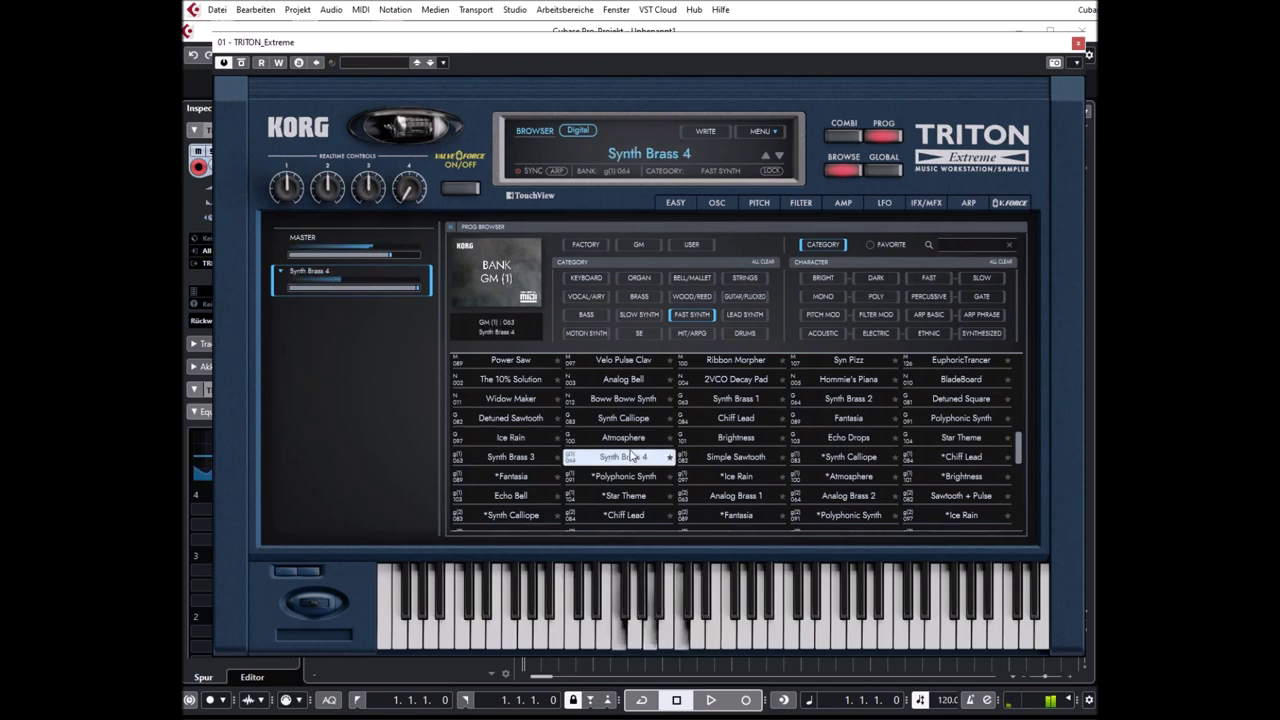
pyautogui.click(740, 477)
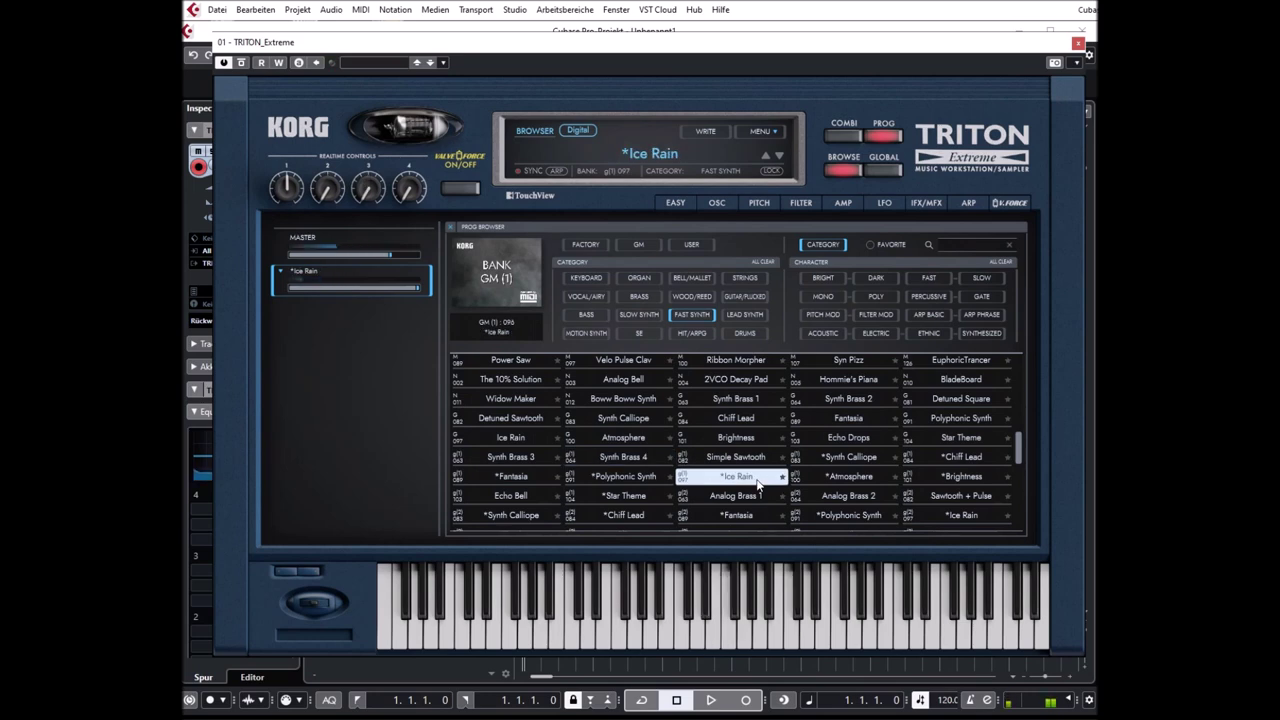
pyautogui.scroll(-1, 757, 485)
pyautogui.click(514, 449)
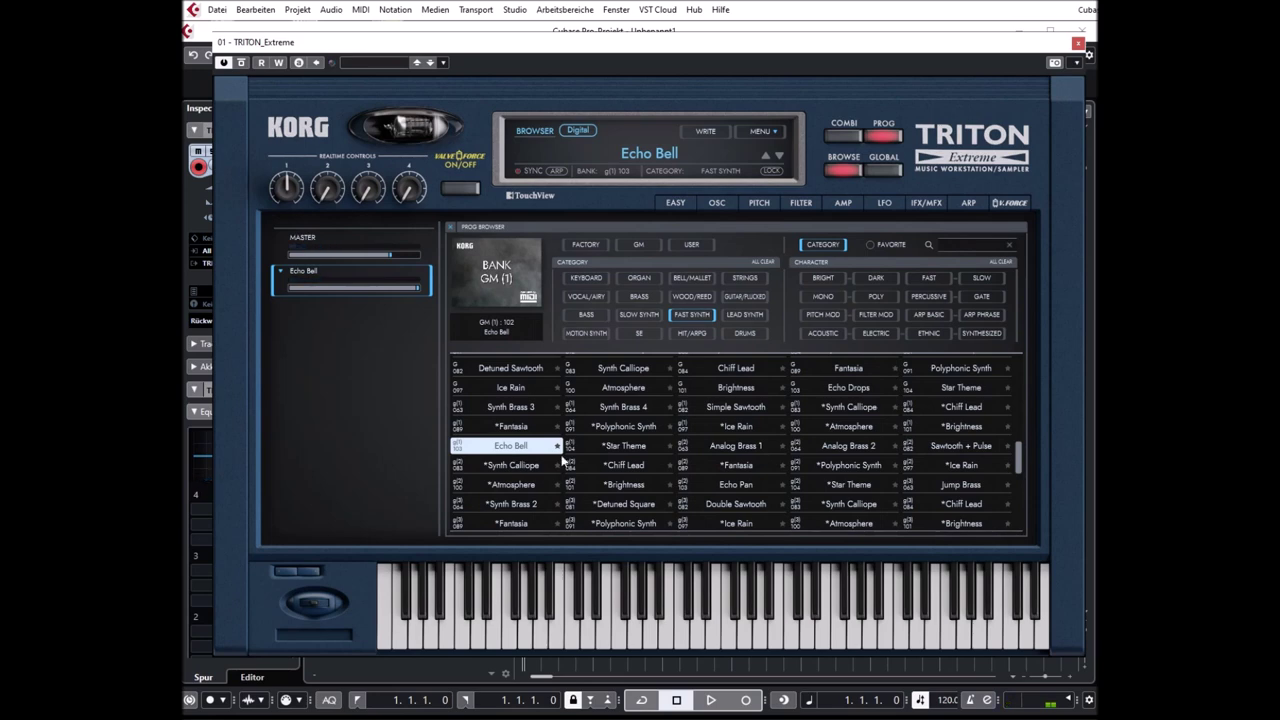
pyautogui.click(626, 447)
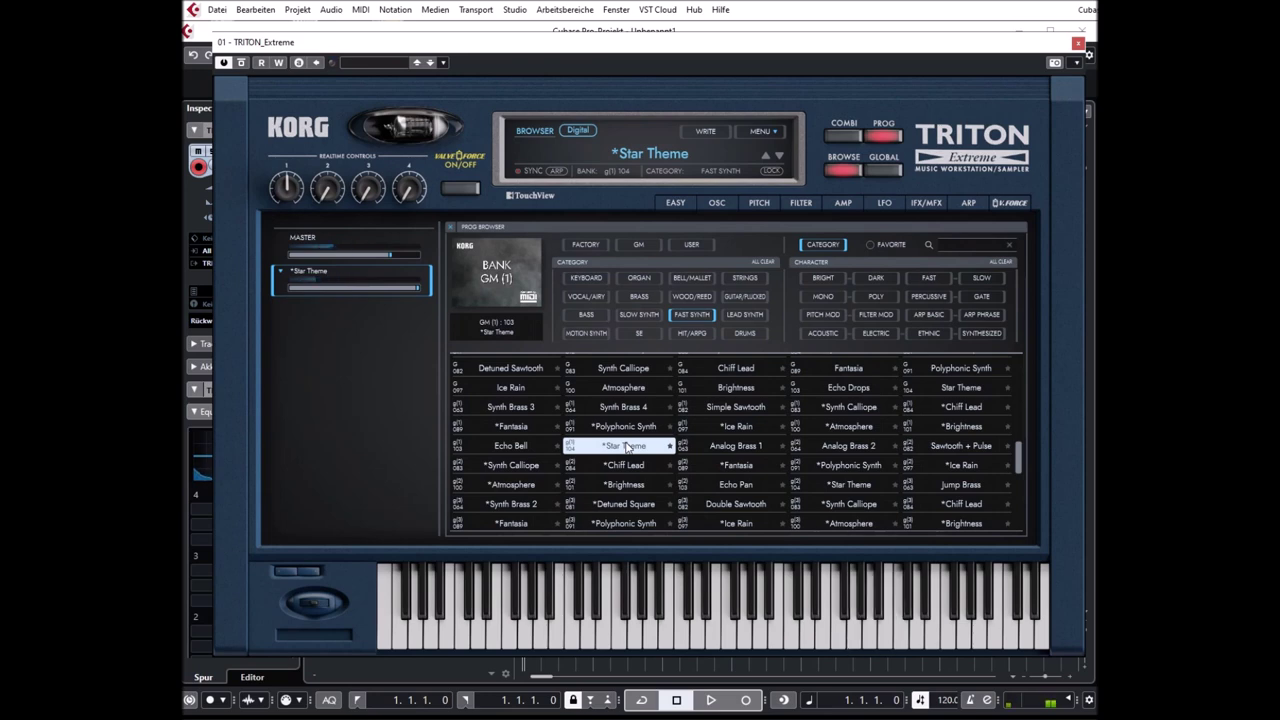
# - Audition *Fantasia from Bank GM (2), followed by *Chiff Lead, *Polyphonic Synth and *Star Theme from Bank GM (4)
pyautogui.click(720, 466)
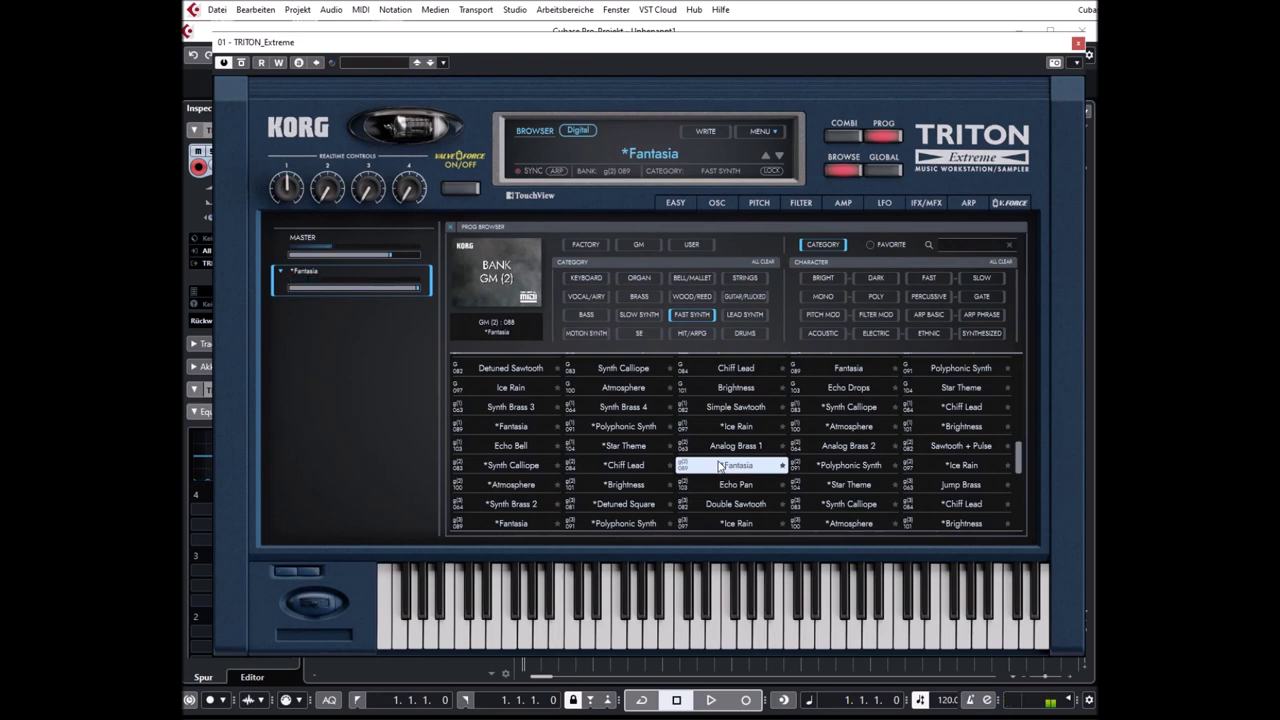
pyautogui.scroll(-2, 622, 493)
pyautogui.click(621, 462)
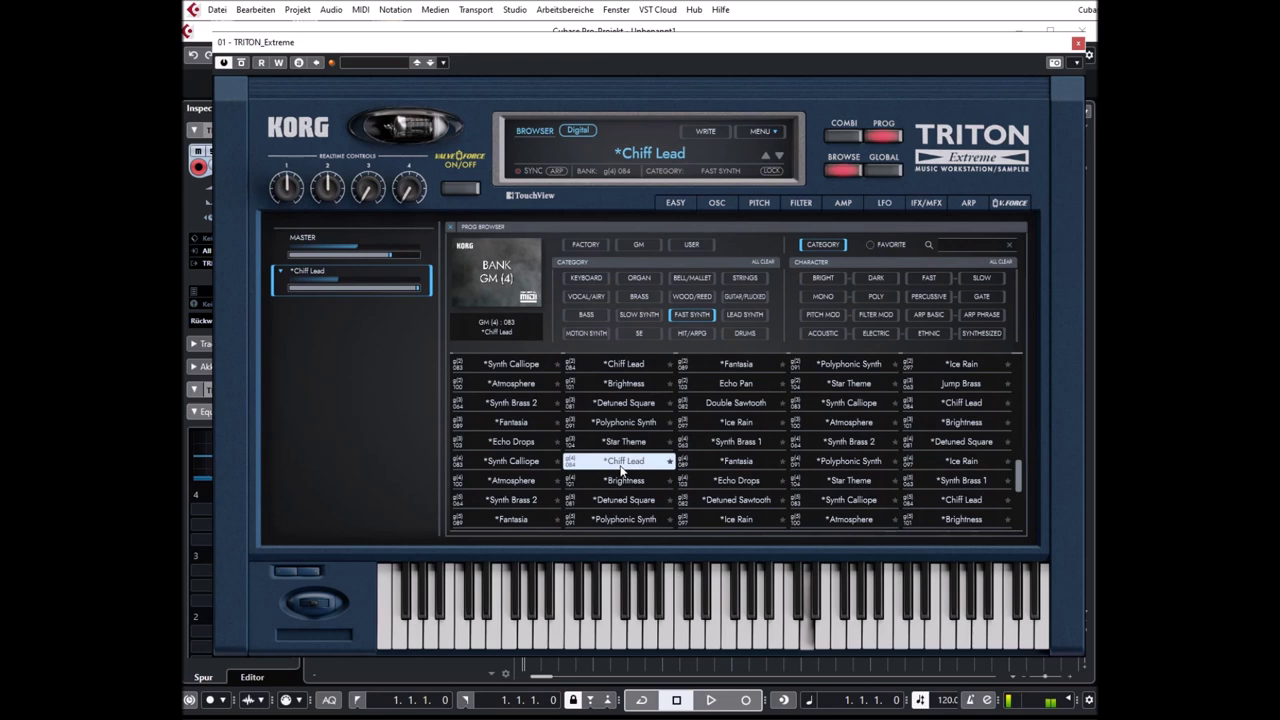
pyautogui.click(848, 462)
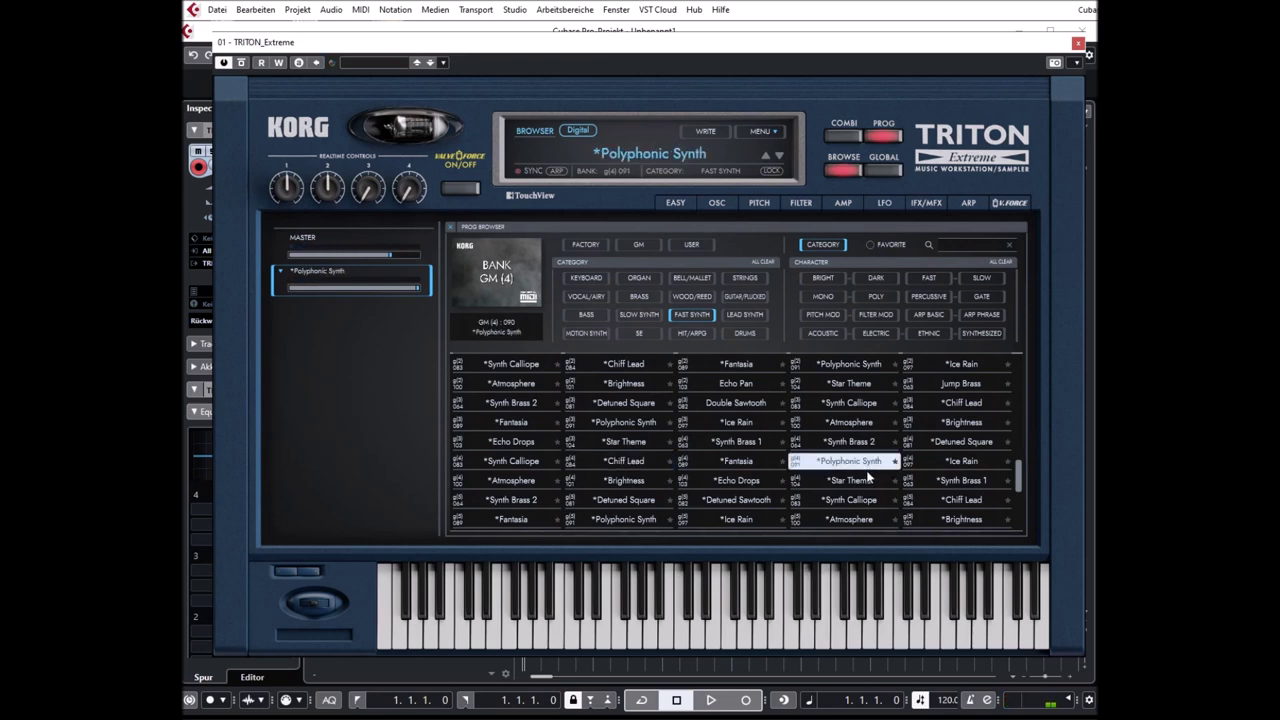
pyautogui.click(849, 481)
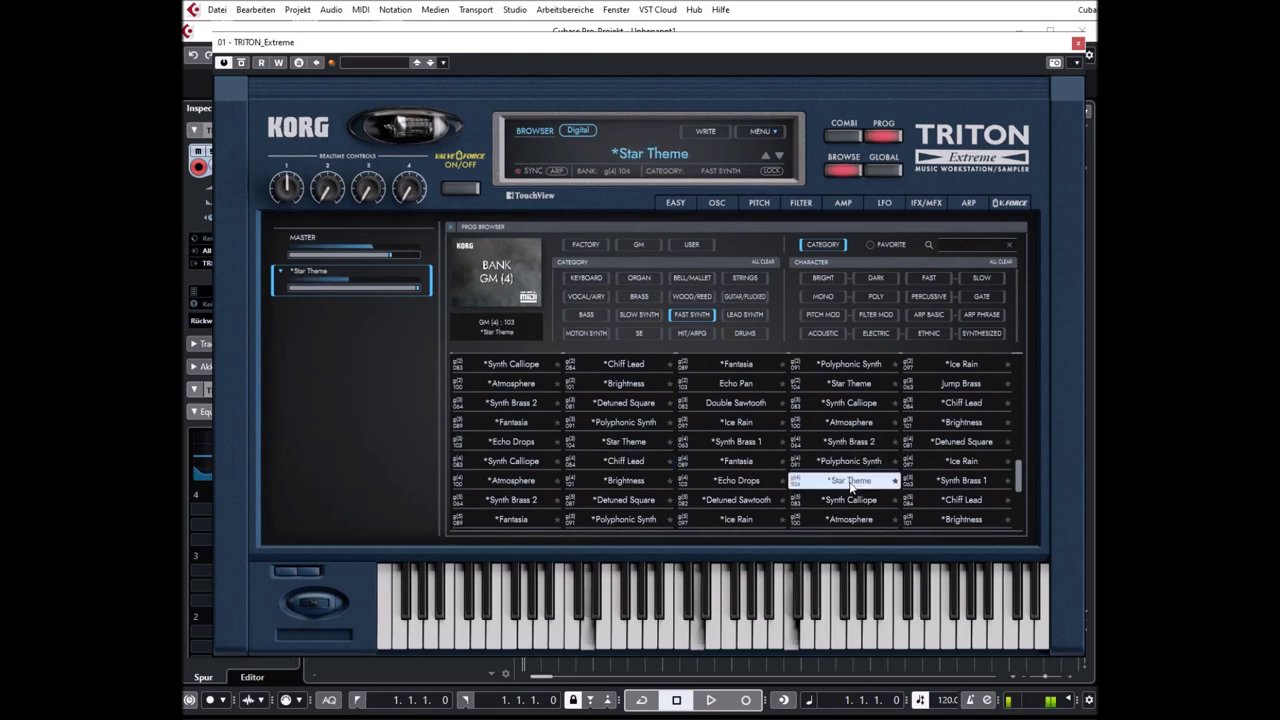